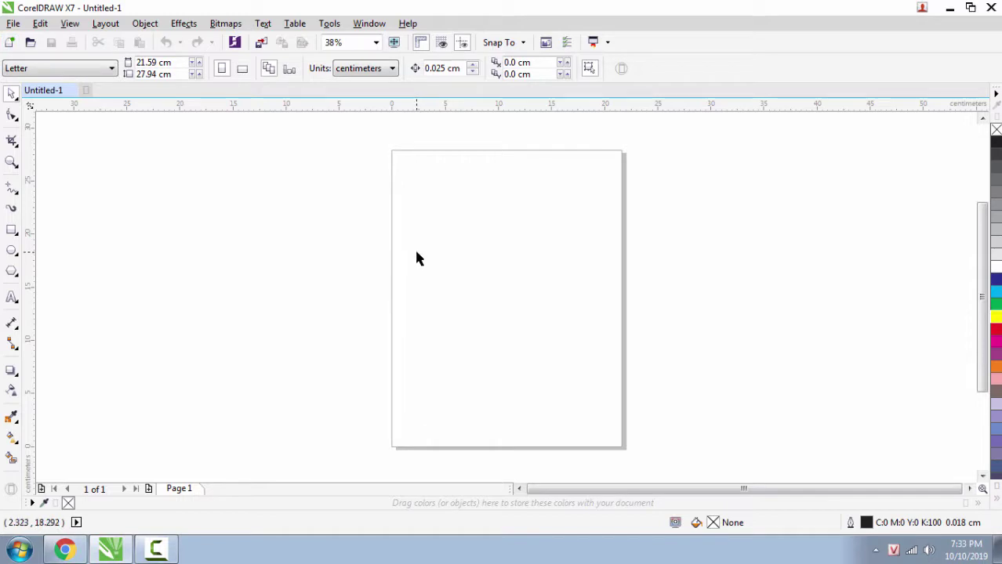
Add artistic text reading "garaphic" at 150 pt, starting in the empty area left of the page.
left_click(12, 297)
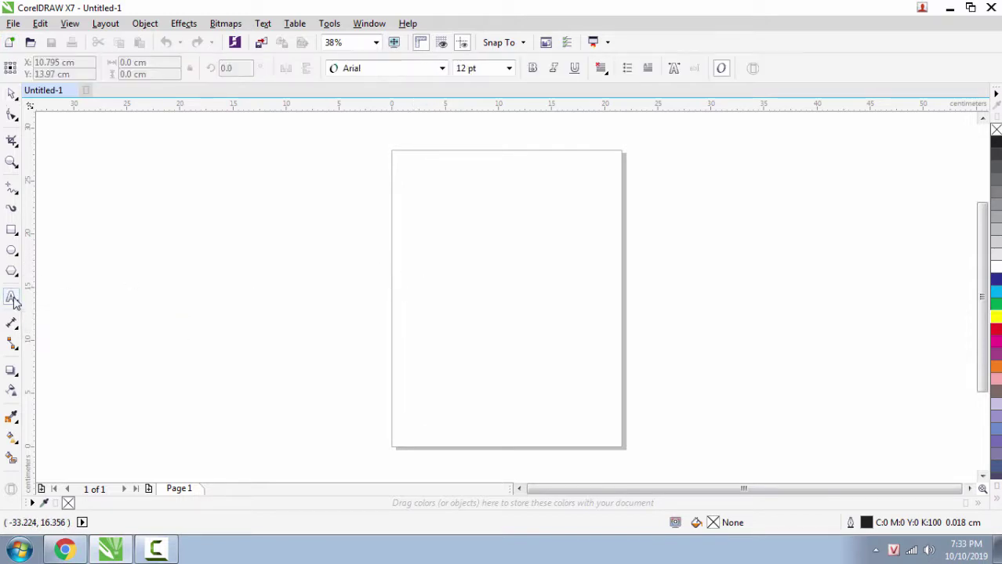
left_click(197, 271)
left_click(509, 68)
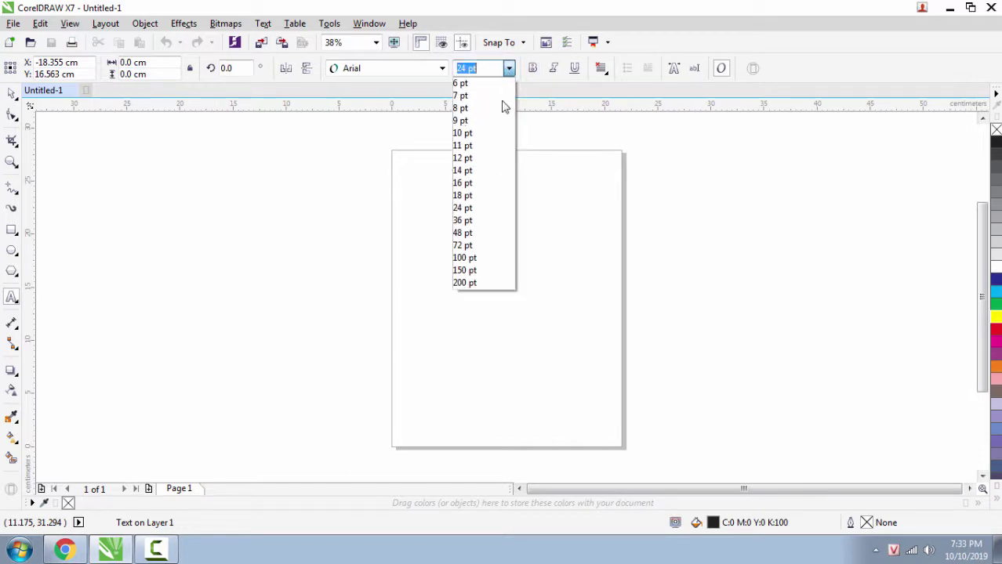
left_click(482, 274)
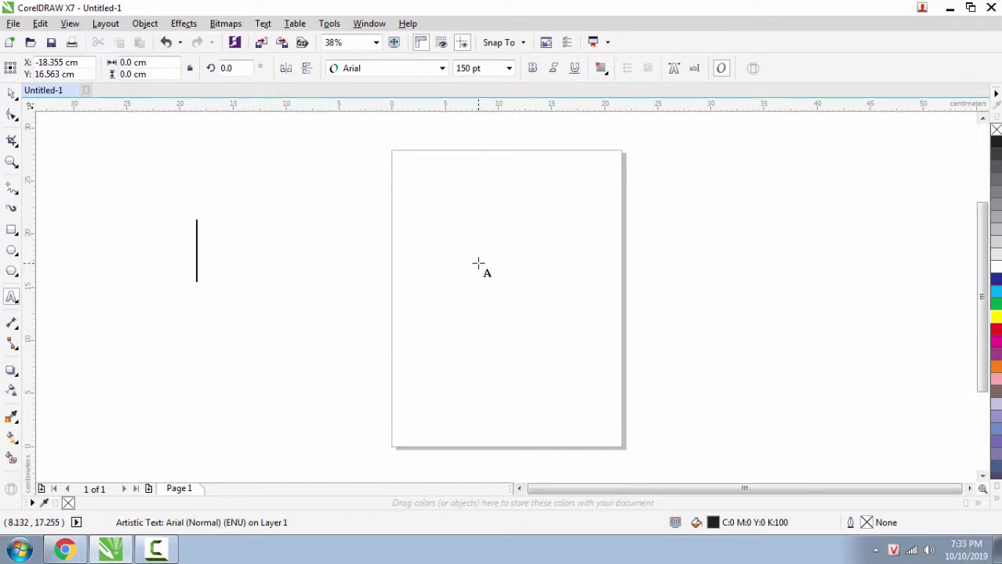
type("ga")
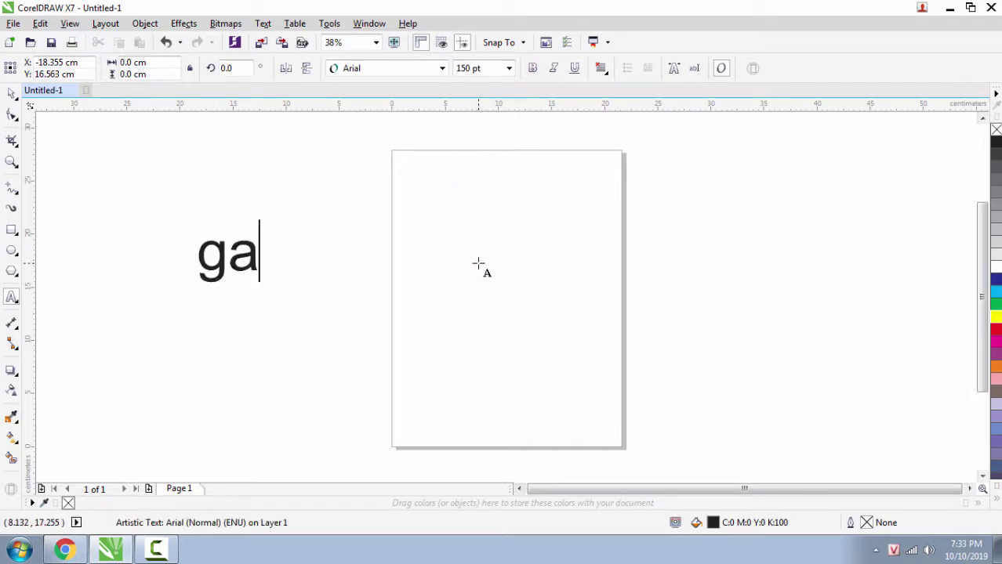
type("raphic")
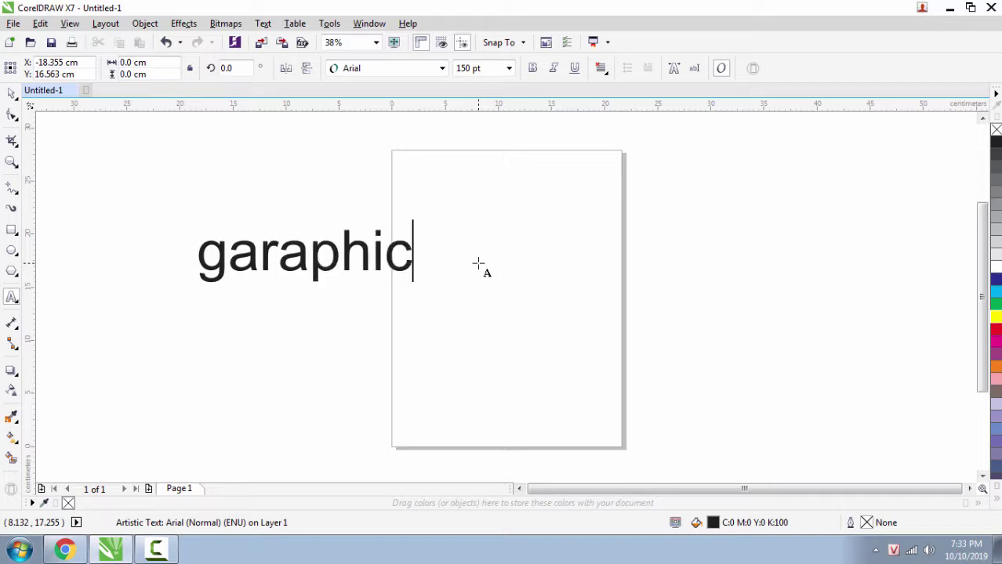
Add a second line reading "phuoc design" below "garaphic" and finish the text entry.
key("Return")
type("desig")
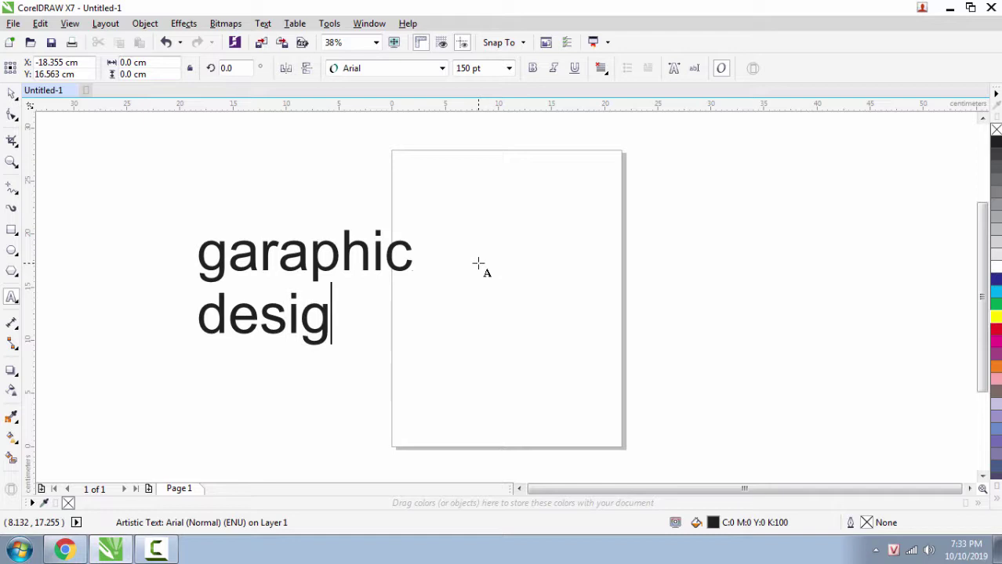
key("BackSpace")
key("BackSpace")
key("BackSpace")
key("BackSpace")
key("BackSpace")
type("phuo")
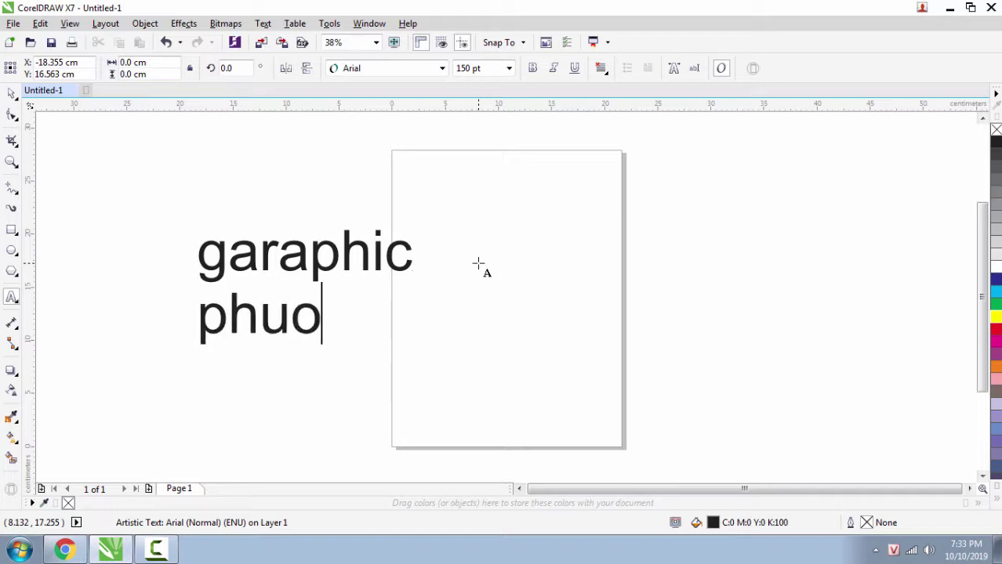
type("c desi")
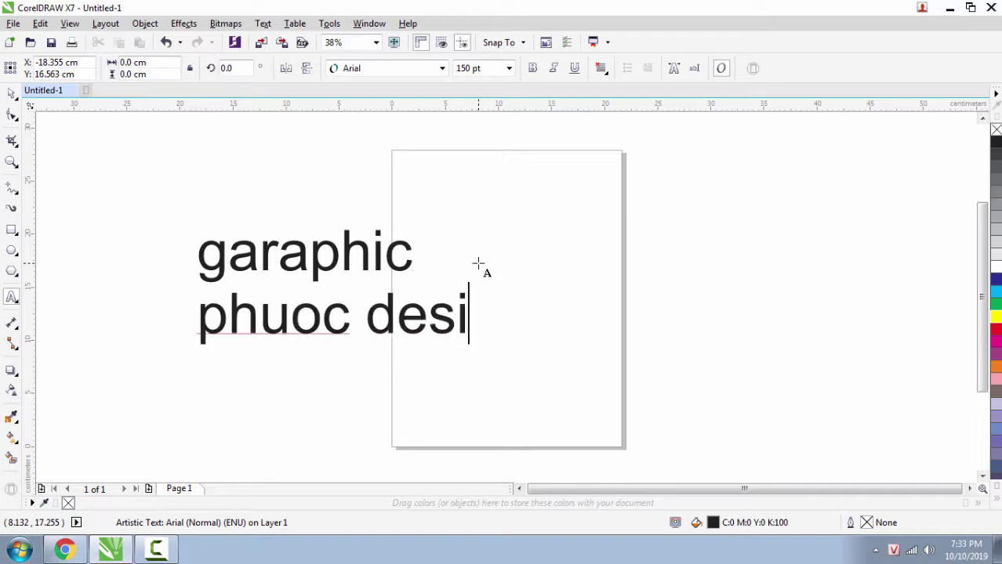
type("gn")
left_click(11, 94)
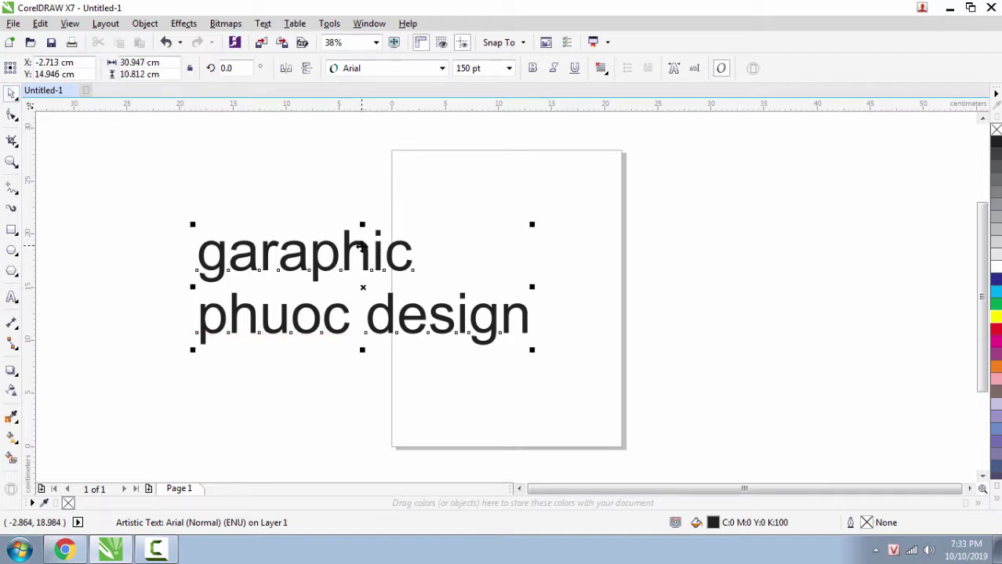
Break the two-line text apart into separate lines and move "phuoc design" further below "garaphic".
key("ctrl+k")
left_click(362, 258)
left_click(332, 319)
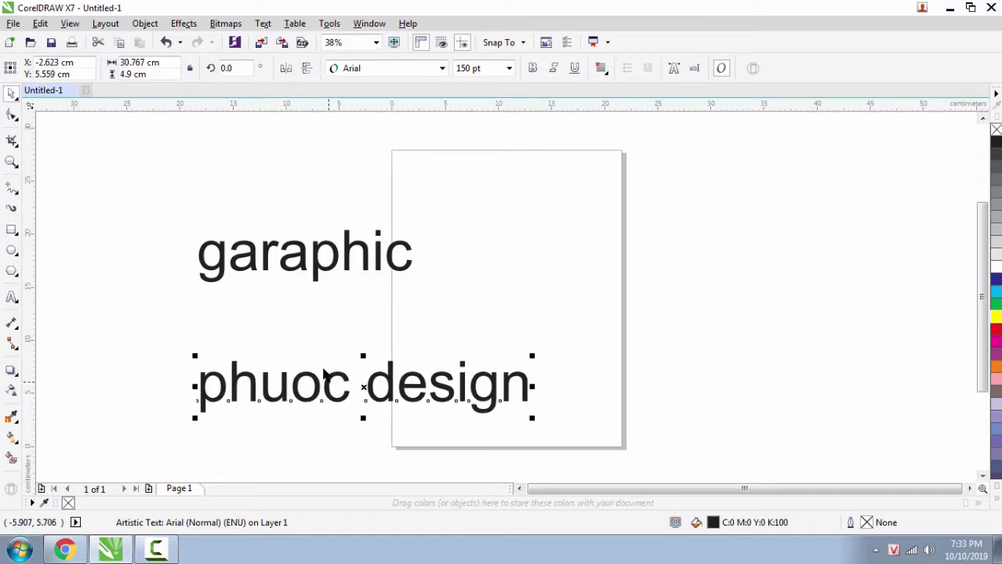
Make both text lines, "garaphic" and "phuoc design", bold.
scroll(301, 191, "down", 2)
left_click_drag(197, 171, 495, 350)
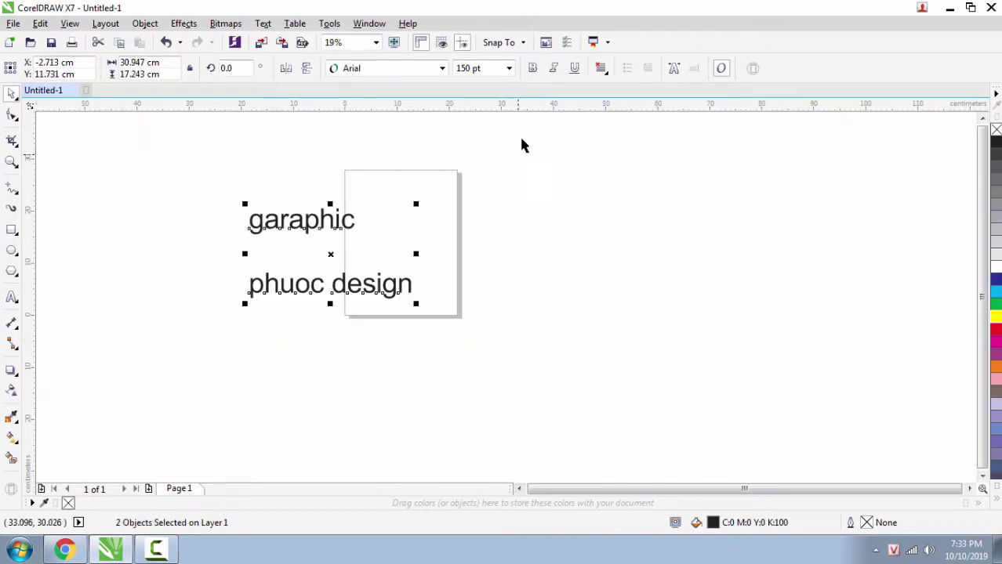
left_click(532, 68)
left_click(529, 187)
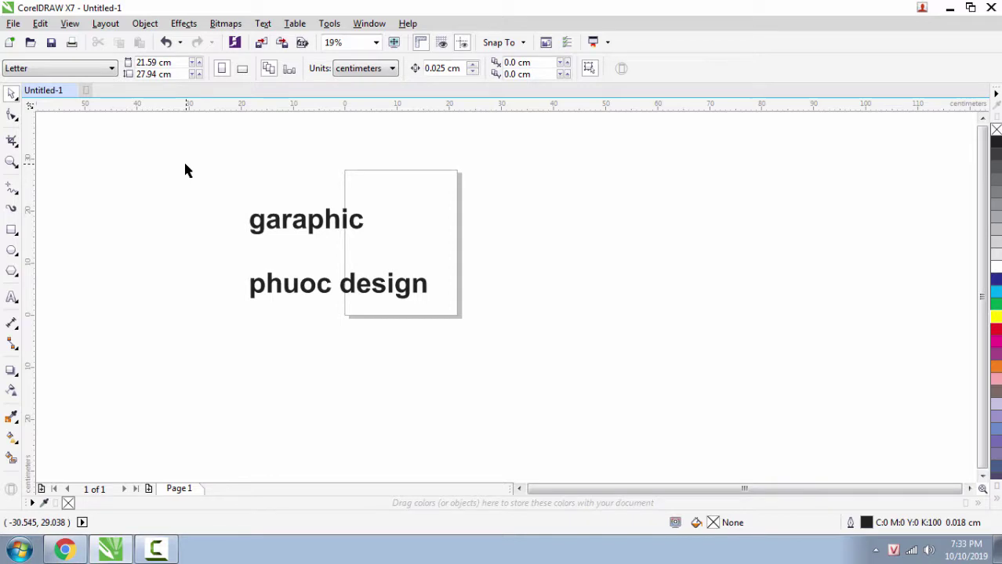
Move both bold text lines together into the empty area left of the page.
left_click_drag(186, 171, 309, 295)
scroll(433, 291, "down", 2)
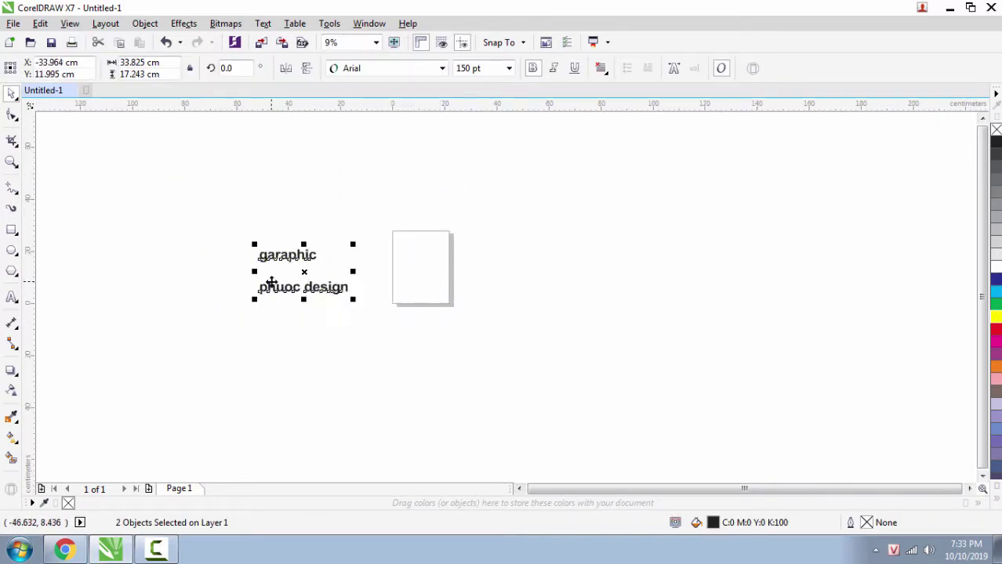
scroll(274, 278, "up", 2)
left_click(516, 261)
Convert the "garaphic" text to a bitmap at 200 dpi in CMYK Color (32-bit) with anti-aliasing and a transparent background.
left_click(327, 230)
scroll(328, 230, "up", 1)
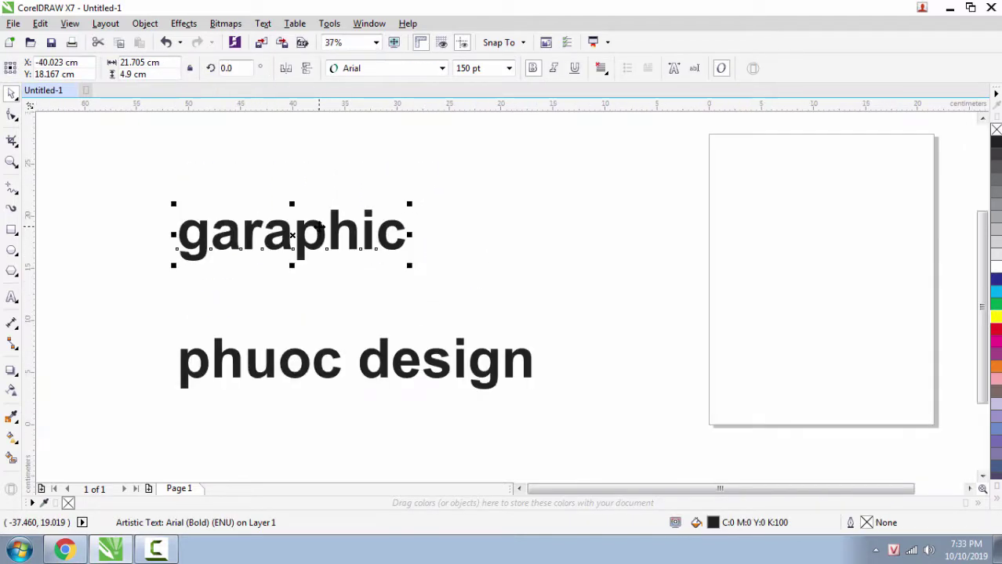
left_click(225, 23)
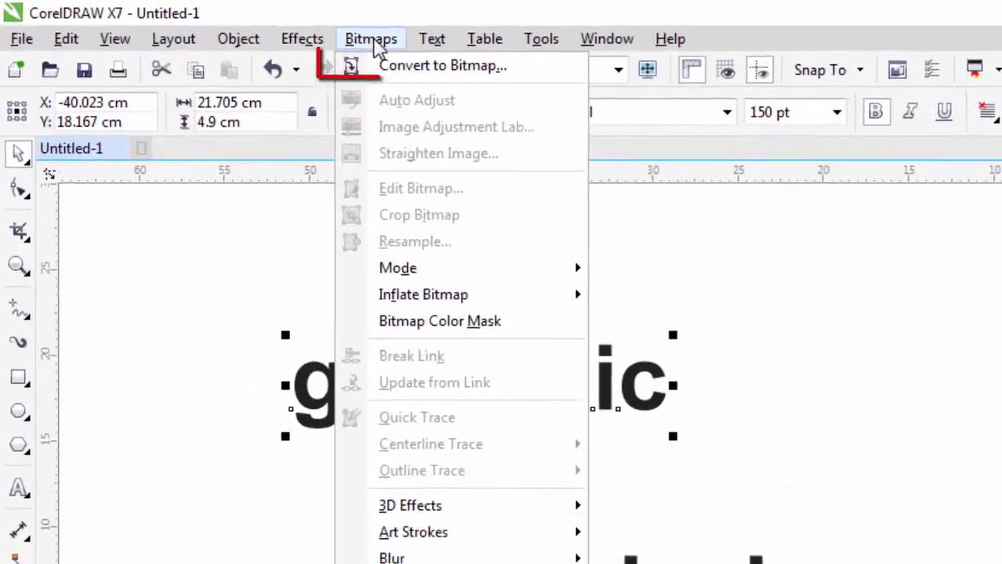
left_click(586, 71)
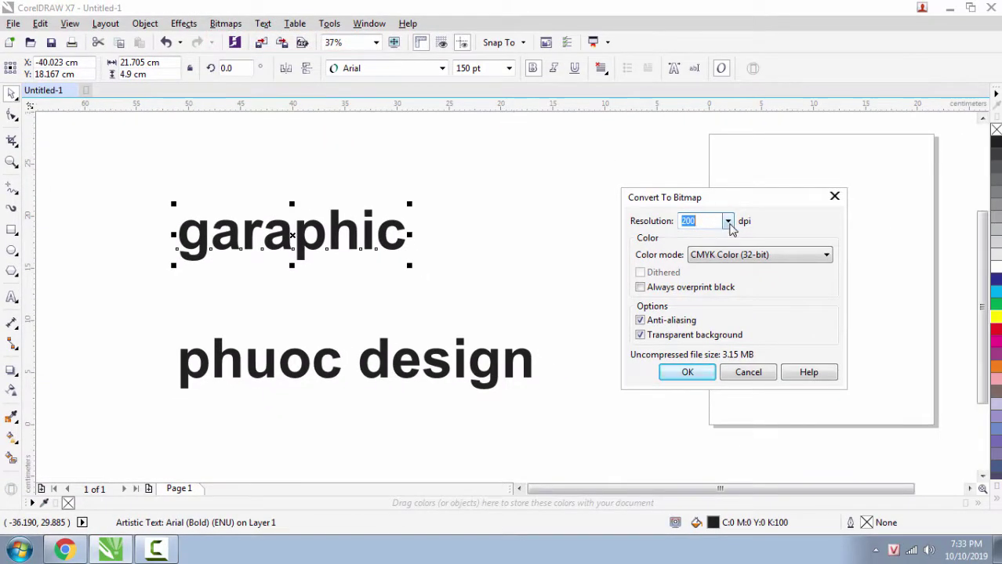
left_click(728, 223)
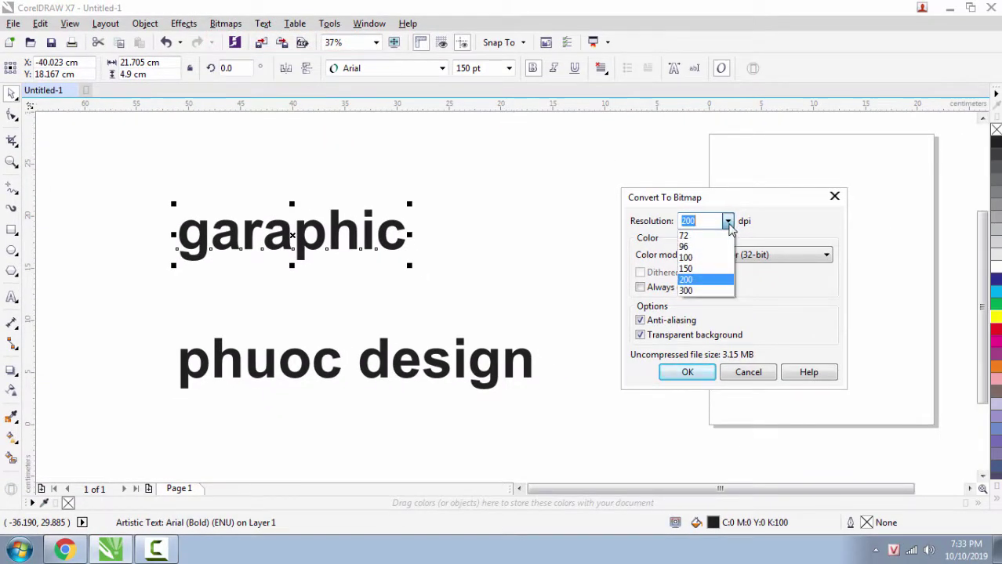
left_click(713, 280)
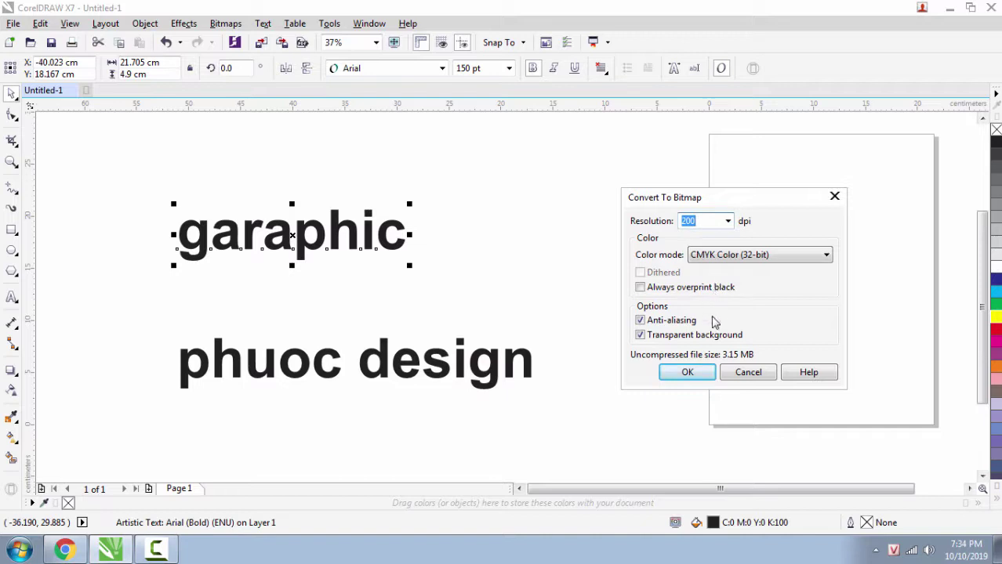
left_click(688, 373)
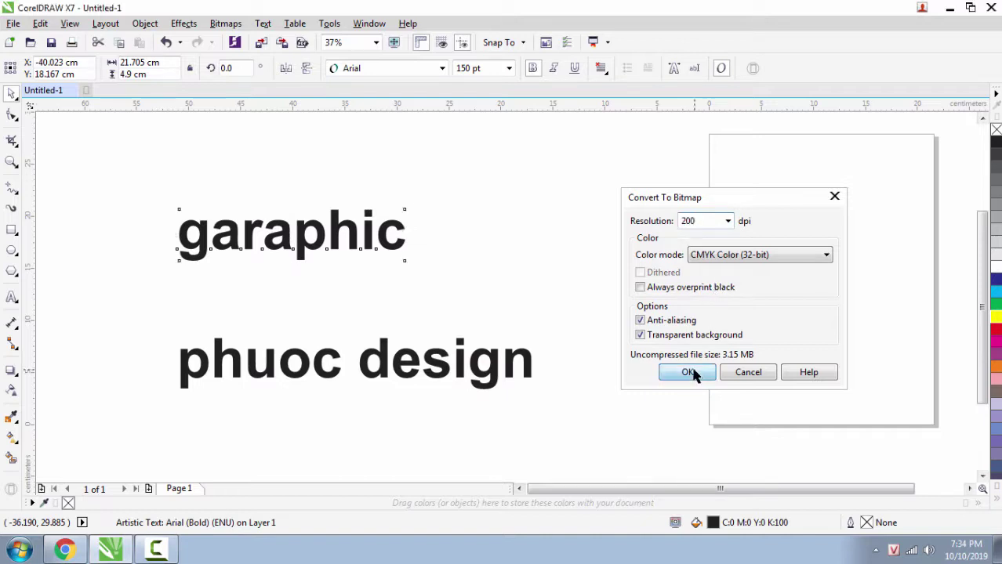
left_click(588, 337)
Convert the "phuoc design" text to a 200 dpi CMYK bitmap with anti-aliasing and a transparent background.
left_click(402, 374)
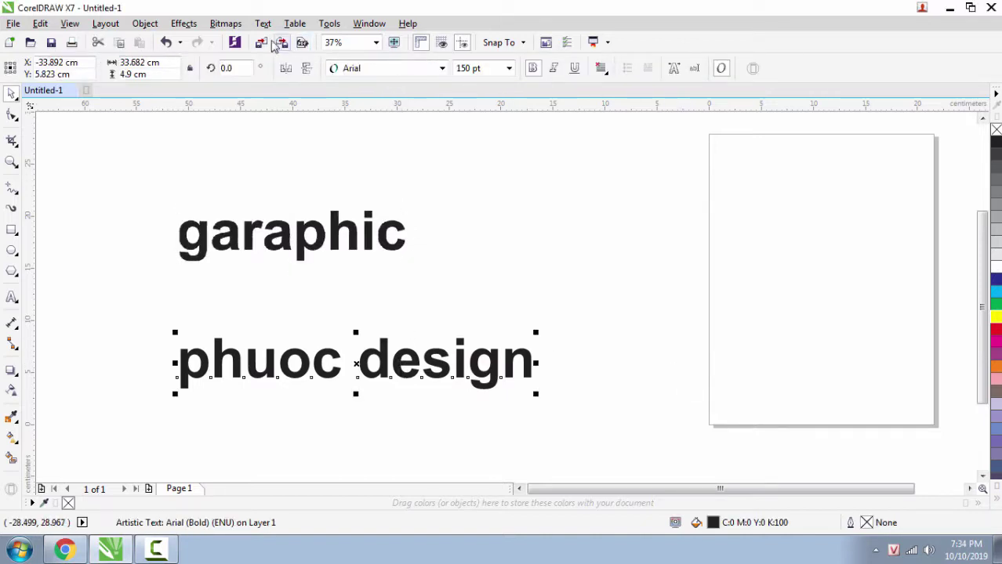
left_click(233, 26)
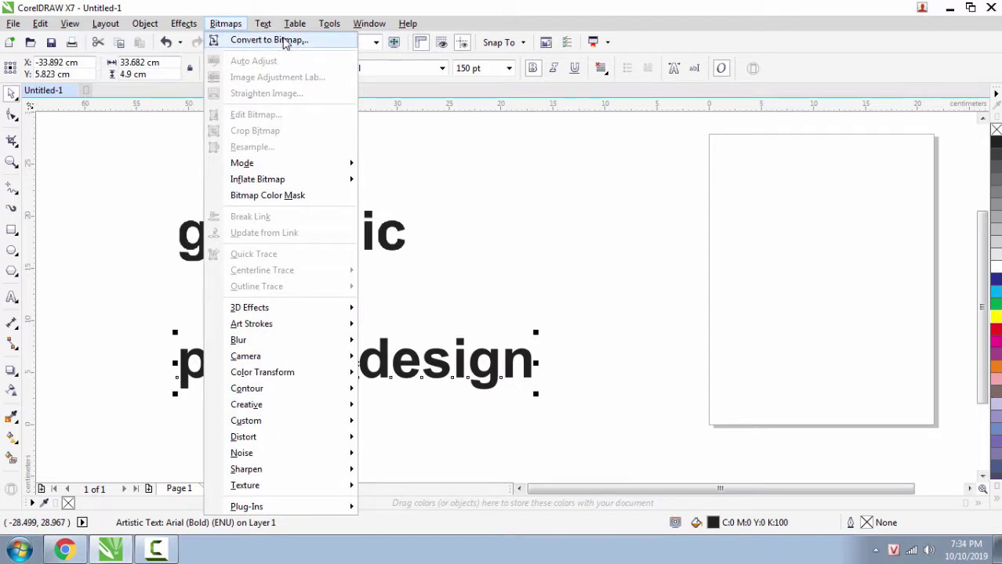
left_click(330, 44)
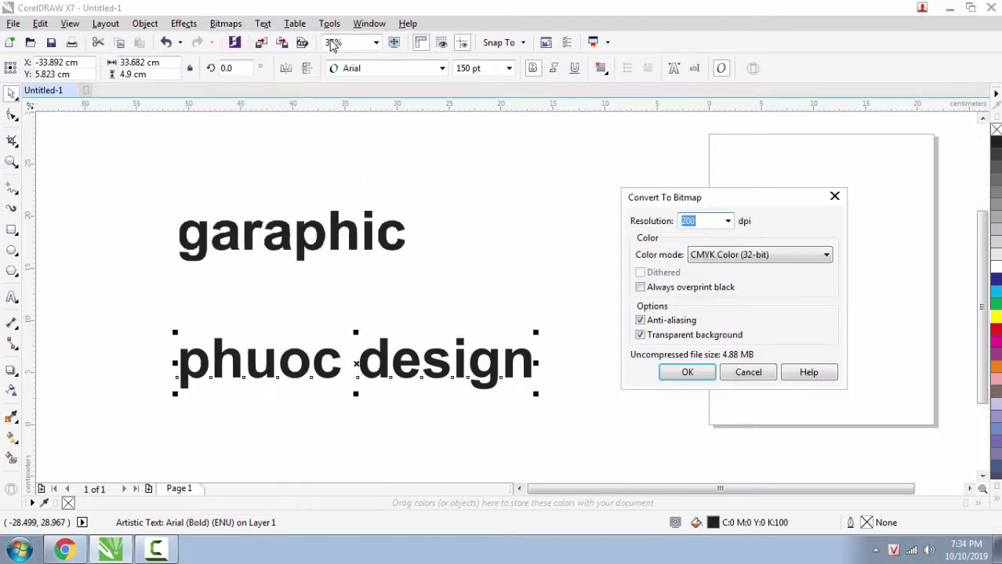
left_click(692, 373)
left_click(647, 352)
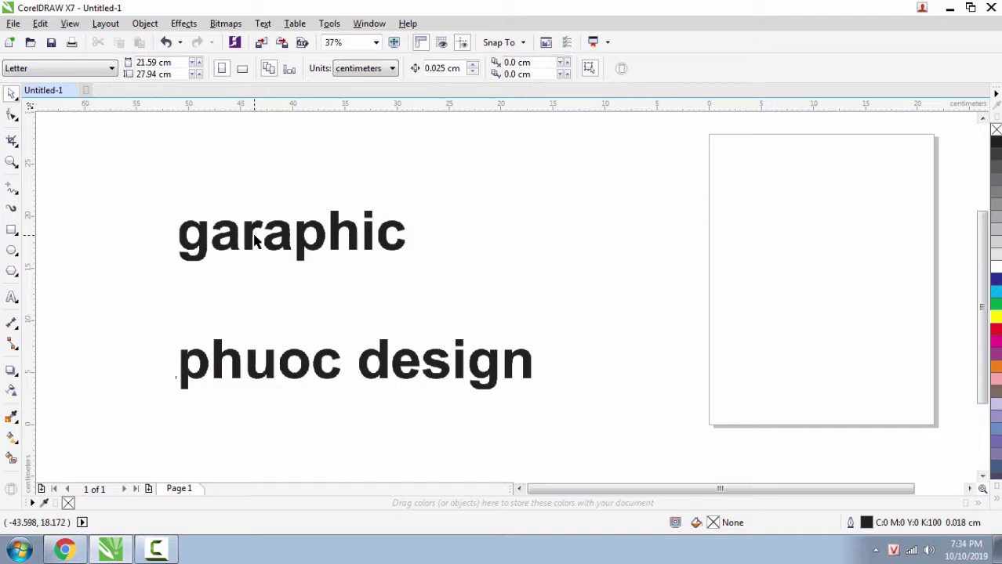
Move the "garaphic" bitmap slightly upward and apply the Wet Paint distortion with wetness 50 and percent 100.
left_click_drag(255, 241, 263, 202)
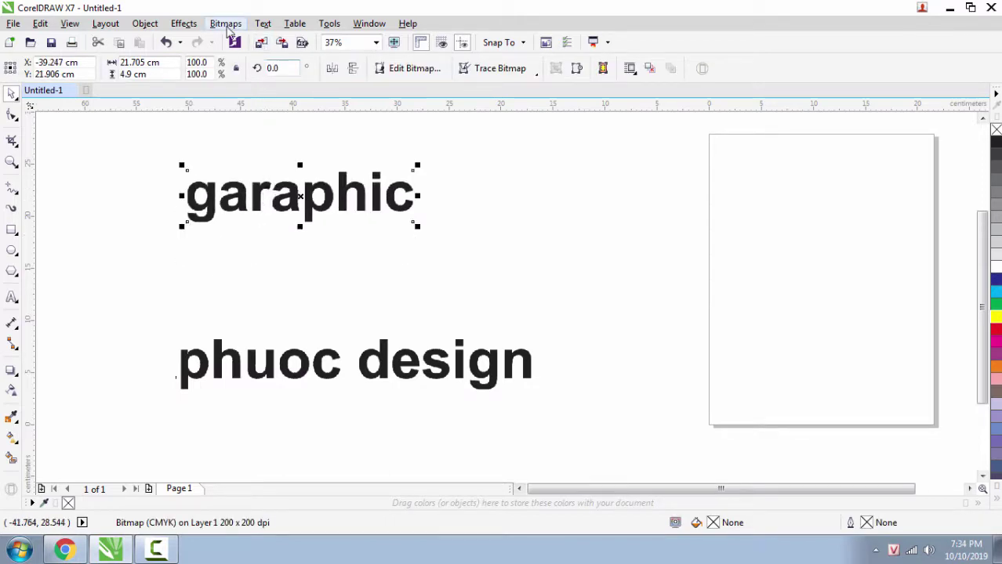
left_click(225, 23)
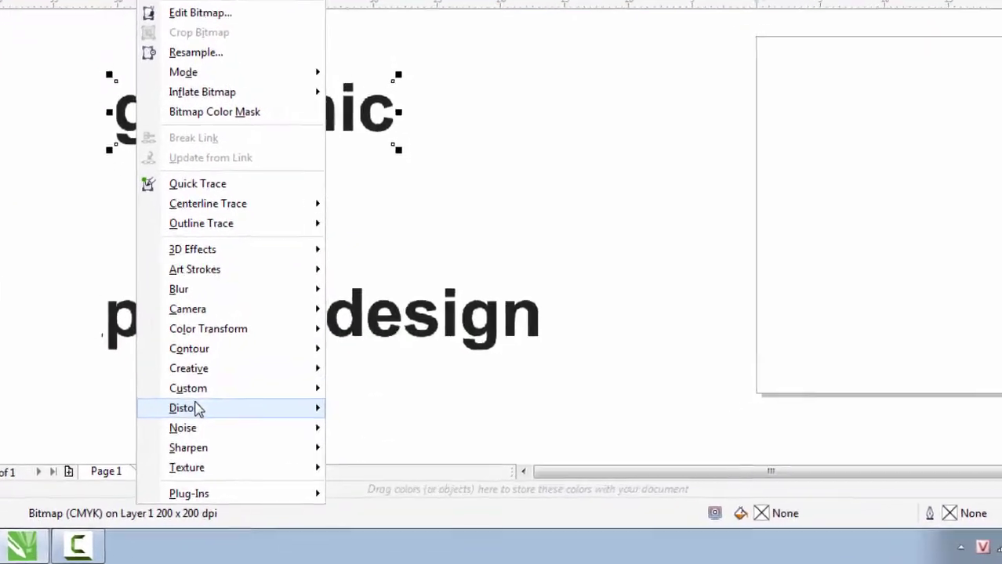
mouse_move(256, 439)
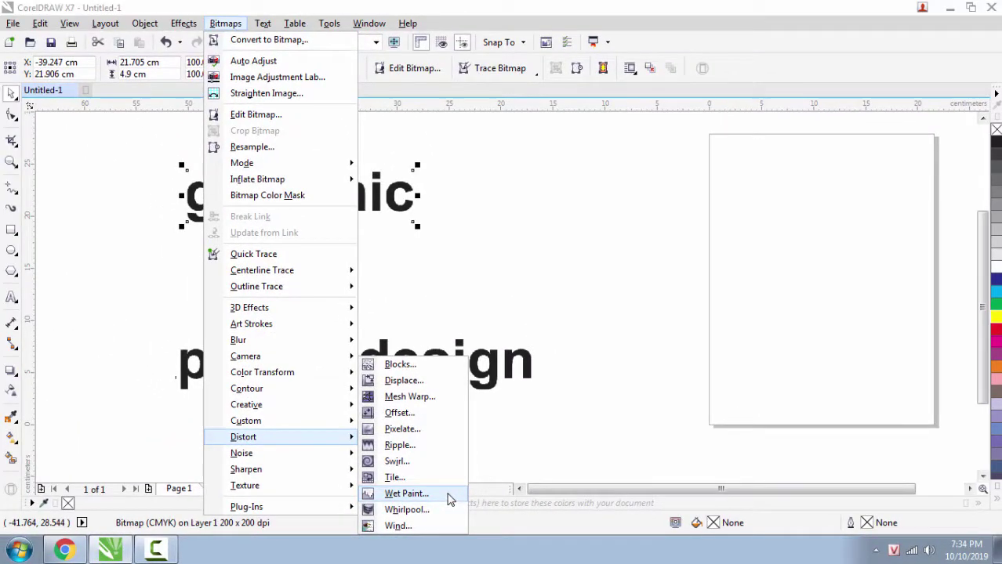
left_click(450, 497)
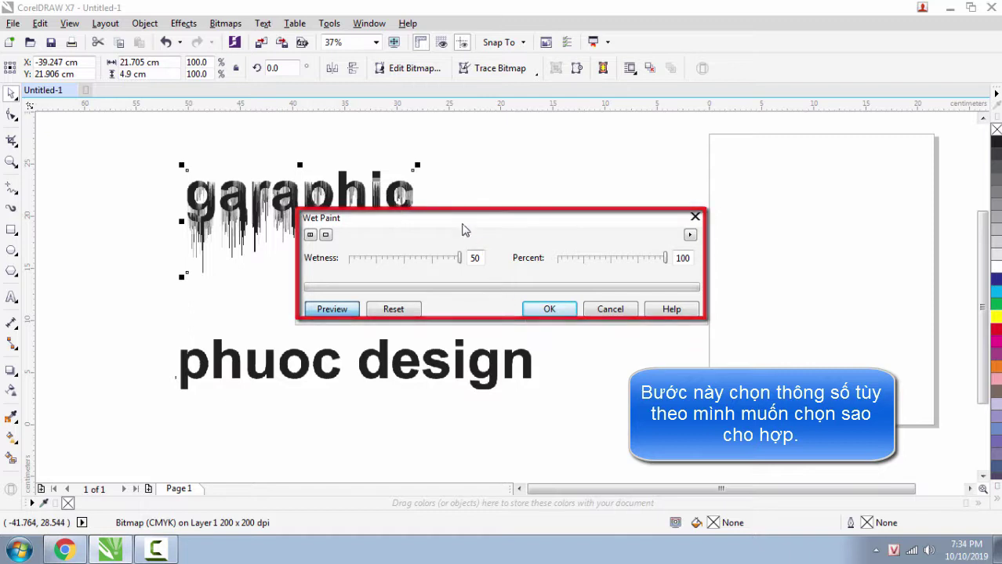
left_click_drag(465, 220, 636, 155)
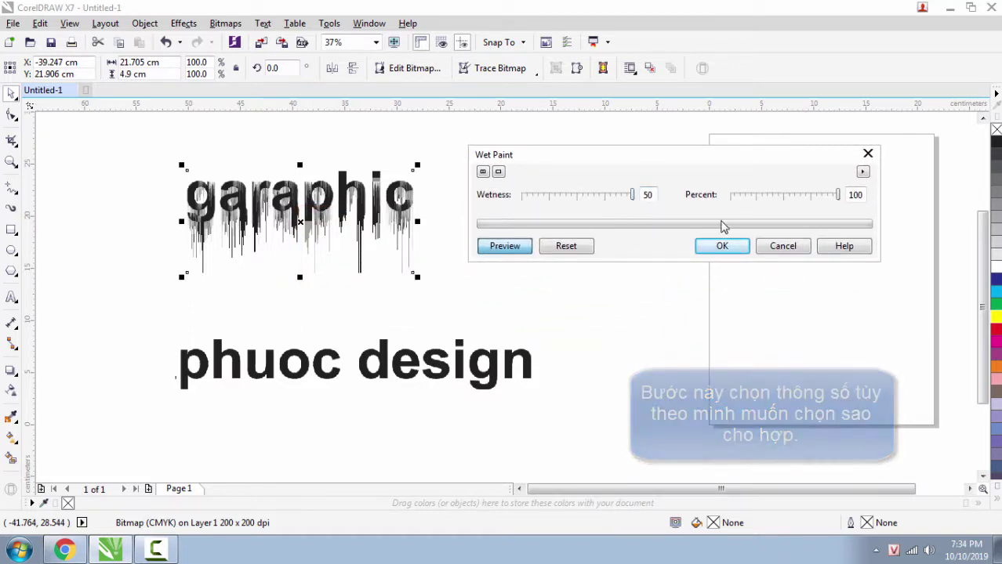
left_click_drag(632, 197, 541, 199)
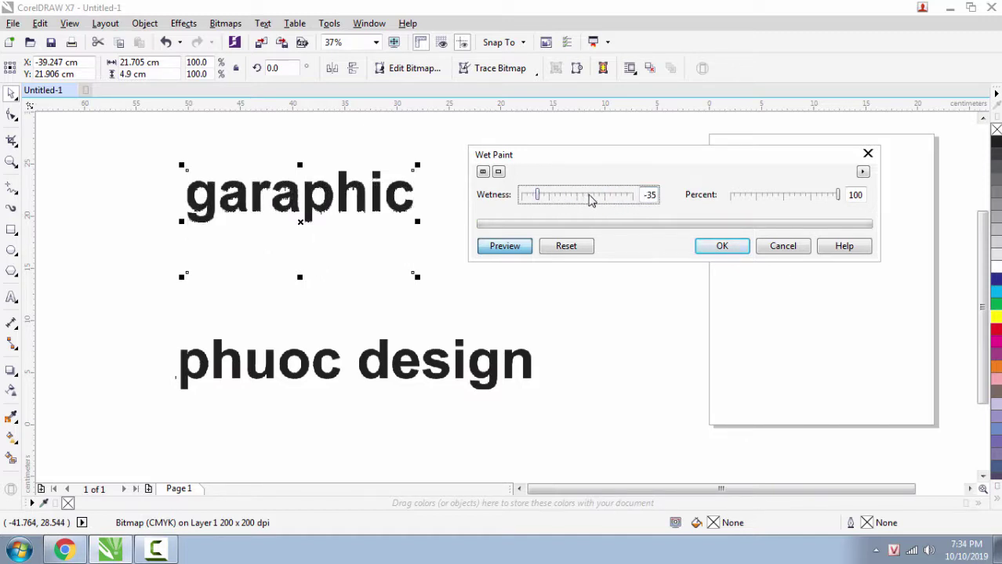
left_click_drag(606, 198, 629, 199)
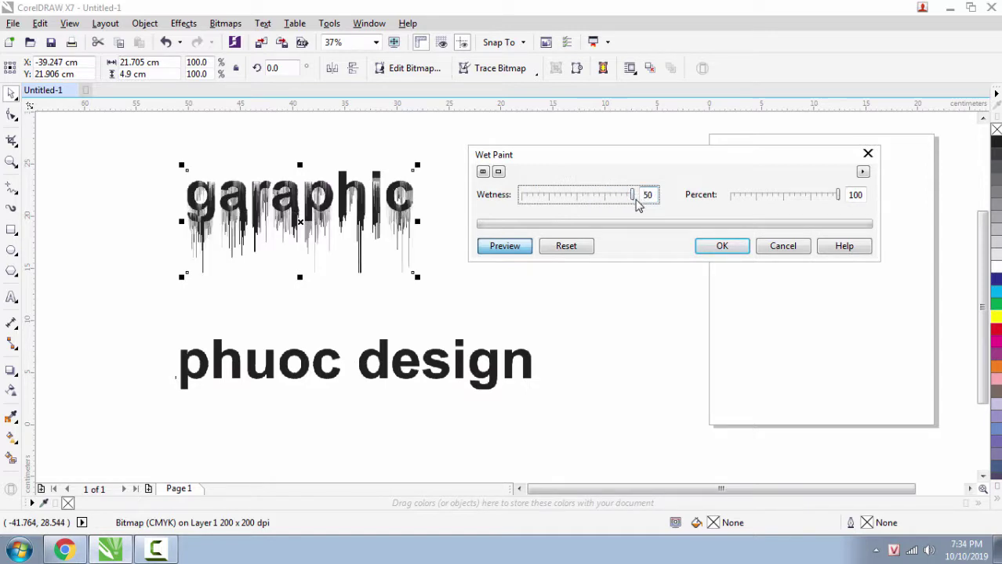
mouse_move(836, 199)
left_mouse_down()
mouse_move(812, 197)
mouse_move(848, 197)
left_mouse_up()
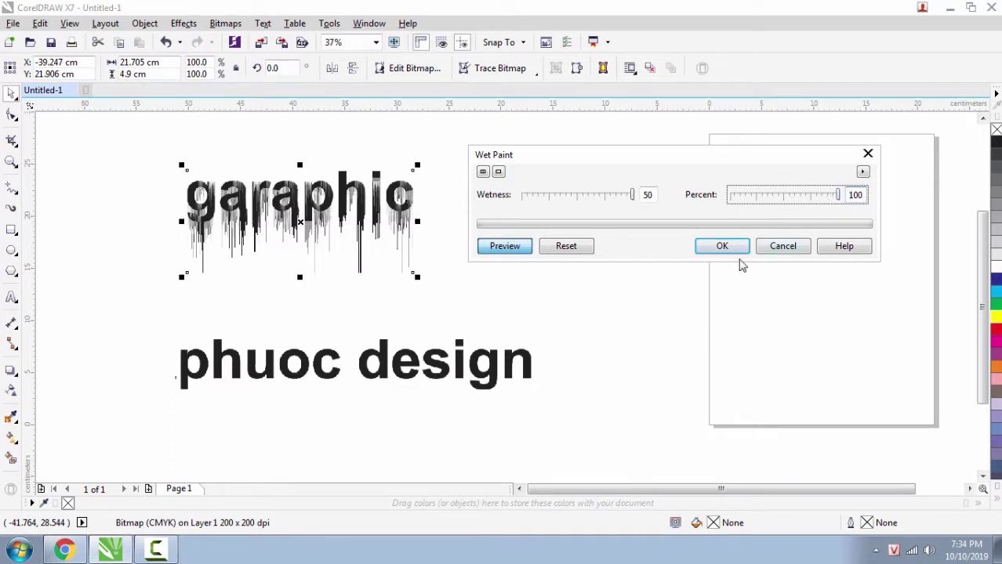
left_click(722, 247)
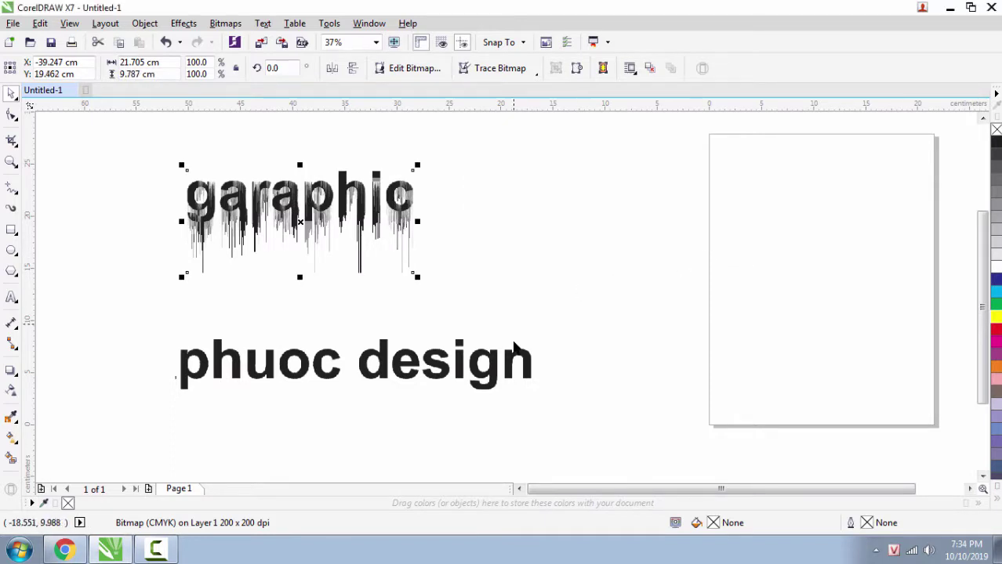
Apply the Wet Paint distortion to the "phuoc design" bitmap with wetness 50 and percent 100.
left_click(539, 354)
left_click(381, 362)
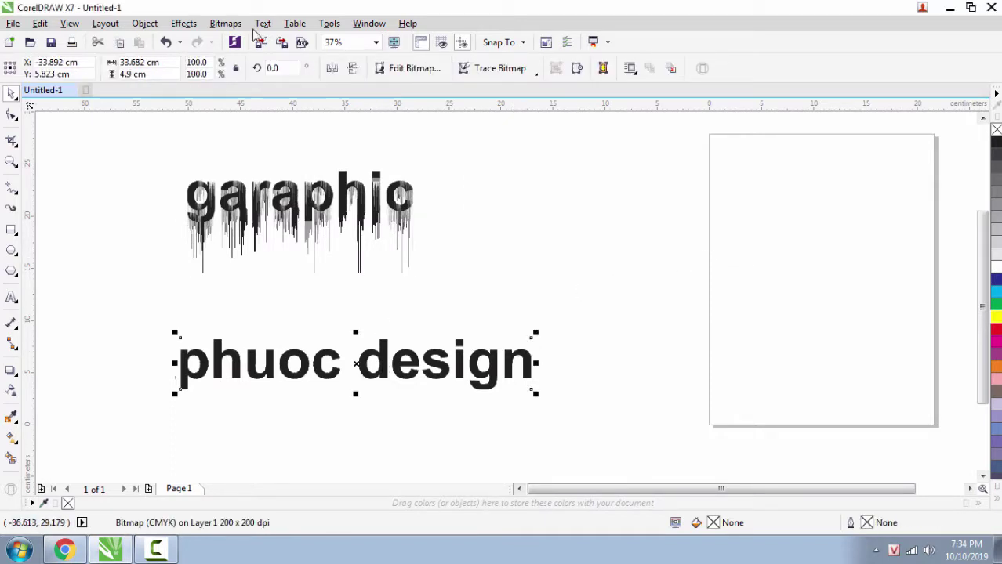
left_click(225, 23)
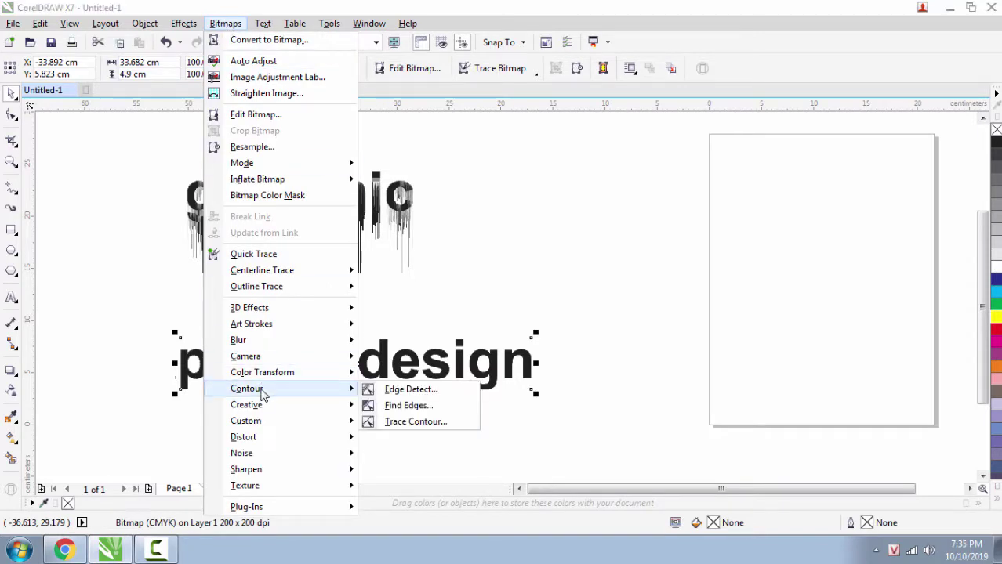
mouse_move(269, 424)
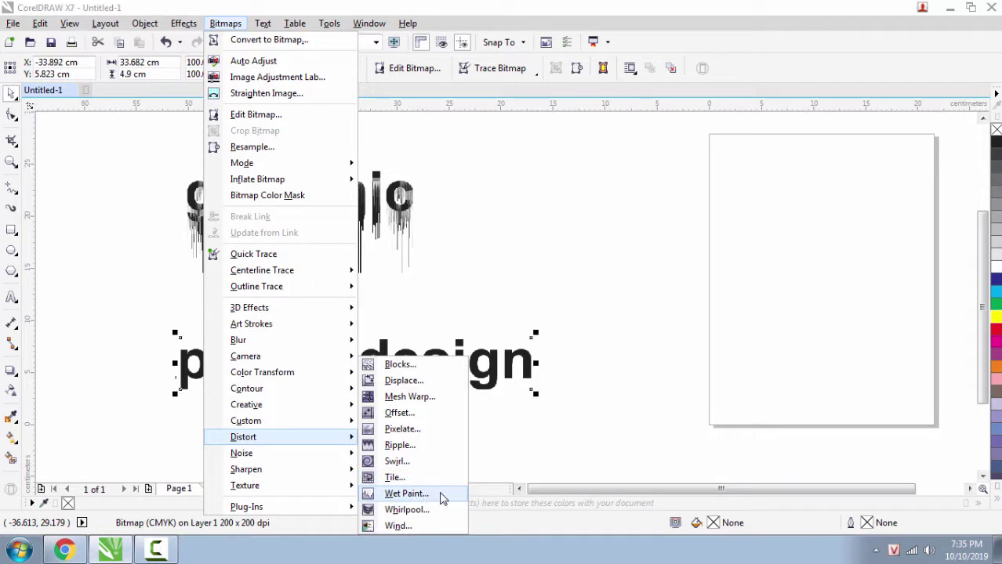
left_click(407, 494)
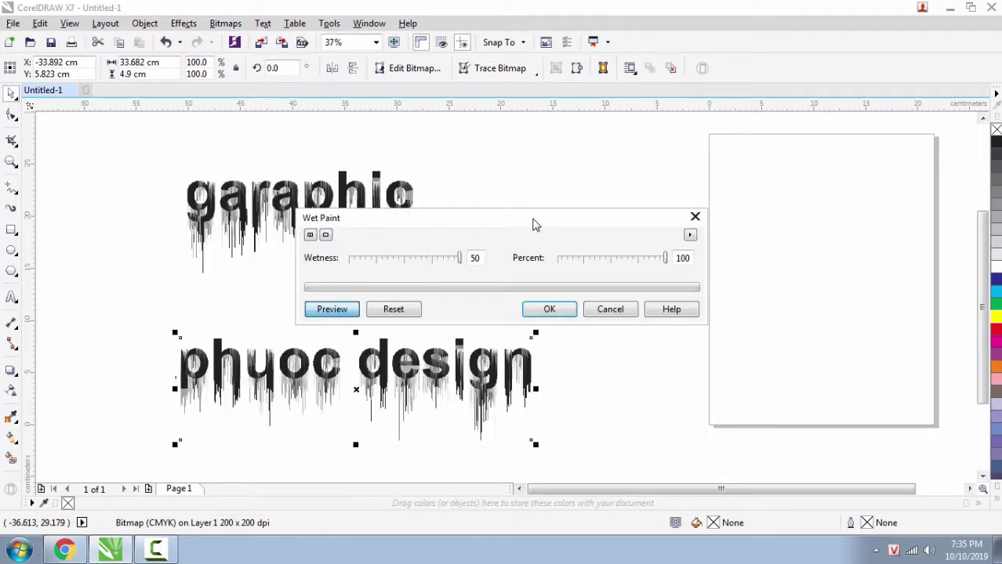
mouse_move(533, 225)
left_mouse_down()
mouse_move(619, 199)
mouse_move(701, 123)
left_mouse_up()
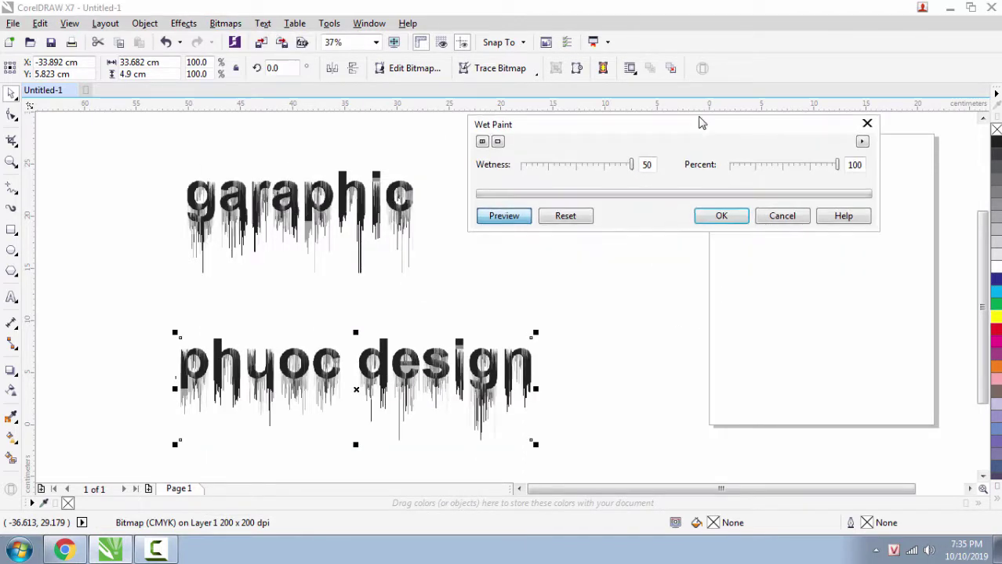
left_click(720, 219)
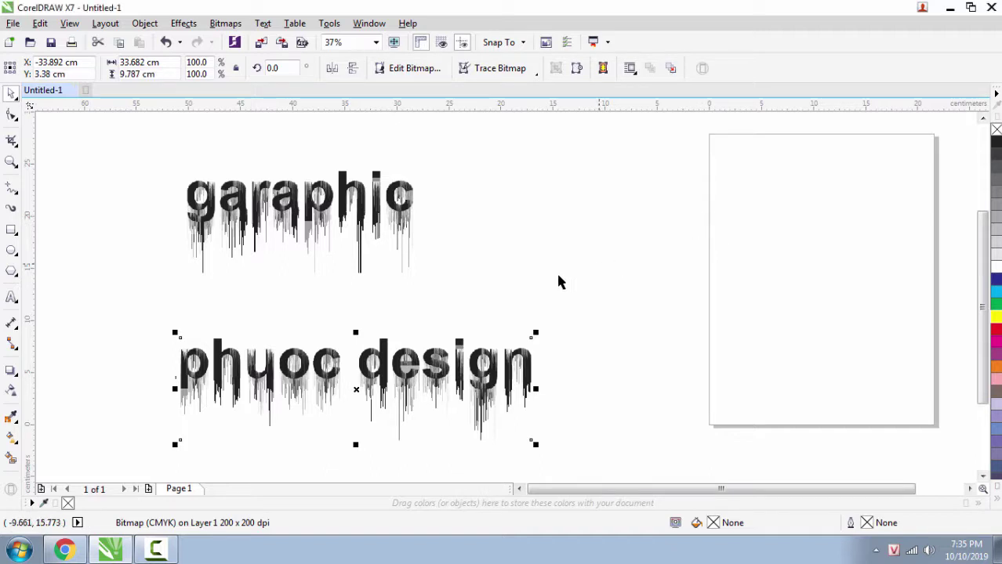
left_click(543, 286)
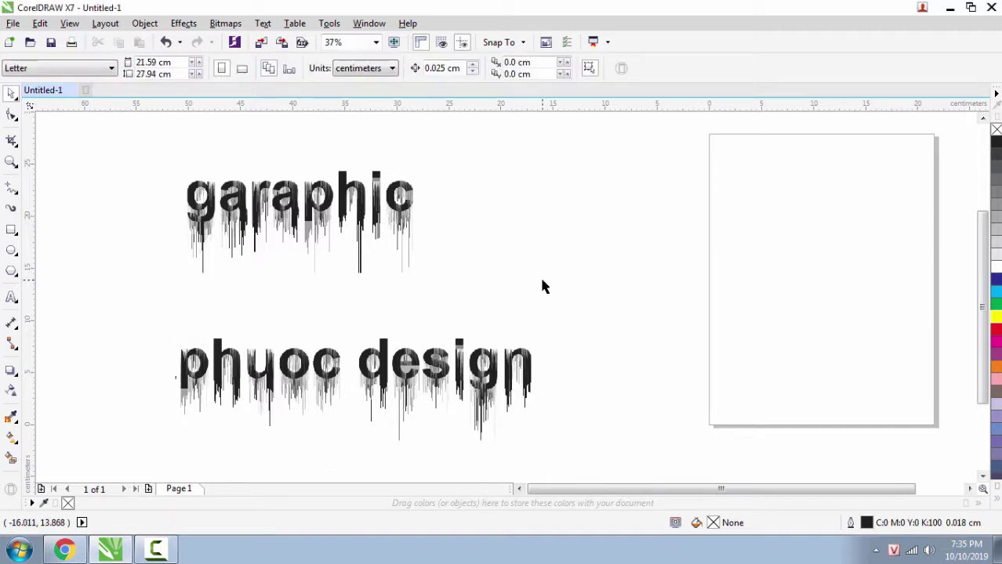
Outline-trace the dripping "garaphic" bitmap as a high quality image with smoothing 25, corner smoothness 0 and the background removed.
left_click(362, 197)
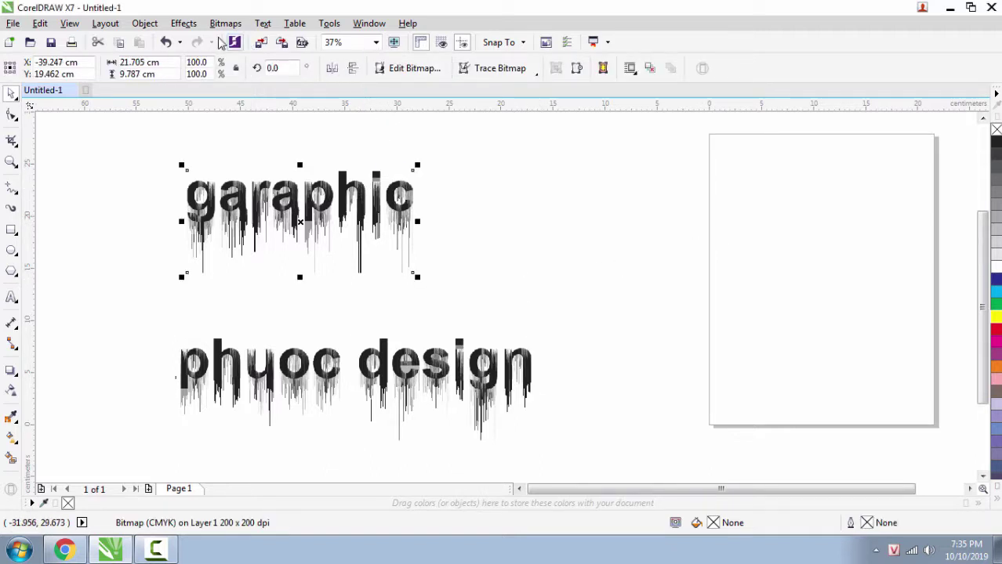
left_click(185, 23)
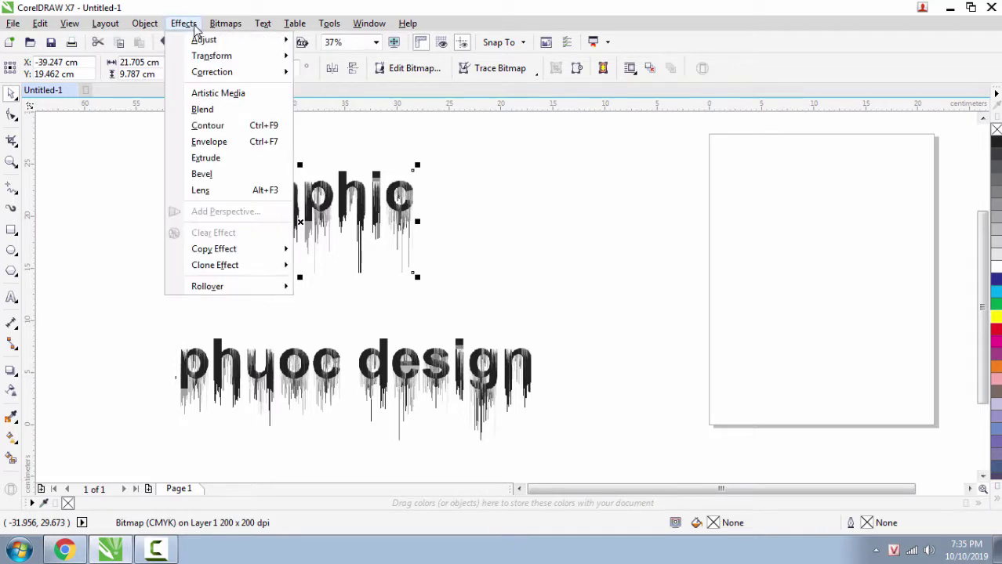
mouse_move(225, 24)
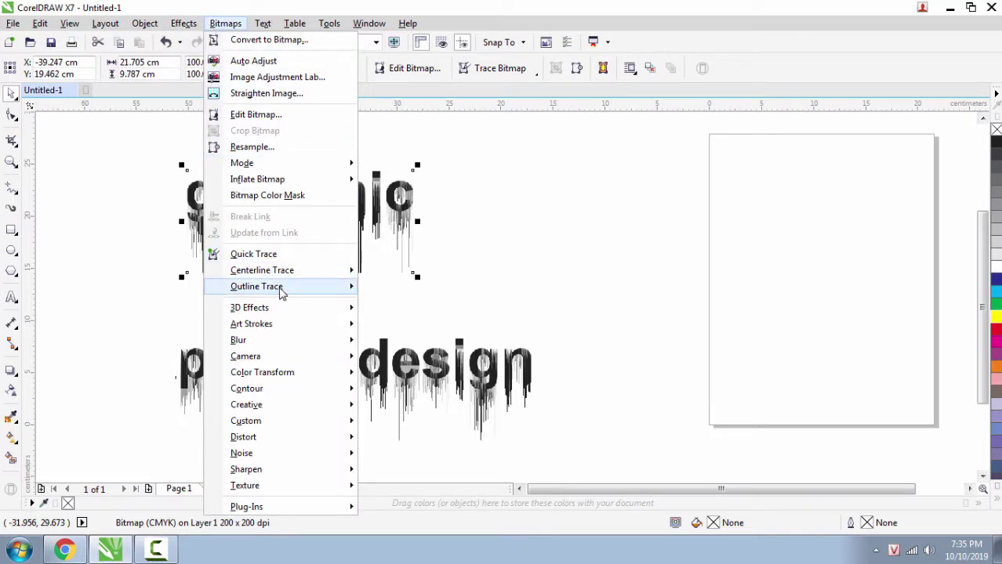
mouse_move(281, 289)
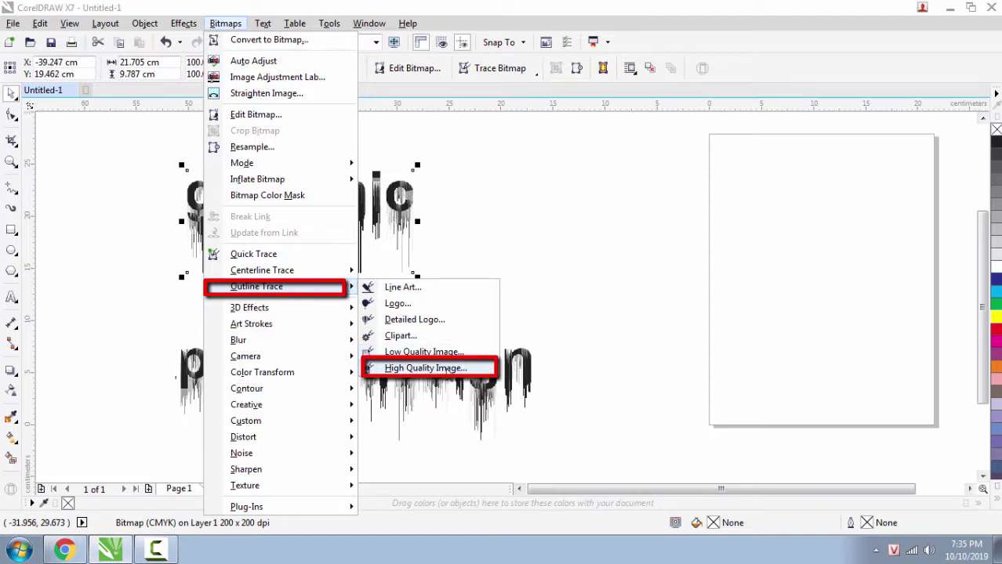
left_click(447, 368)
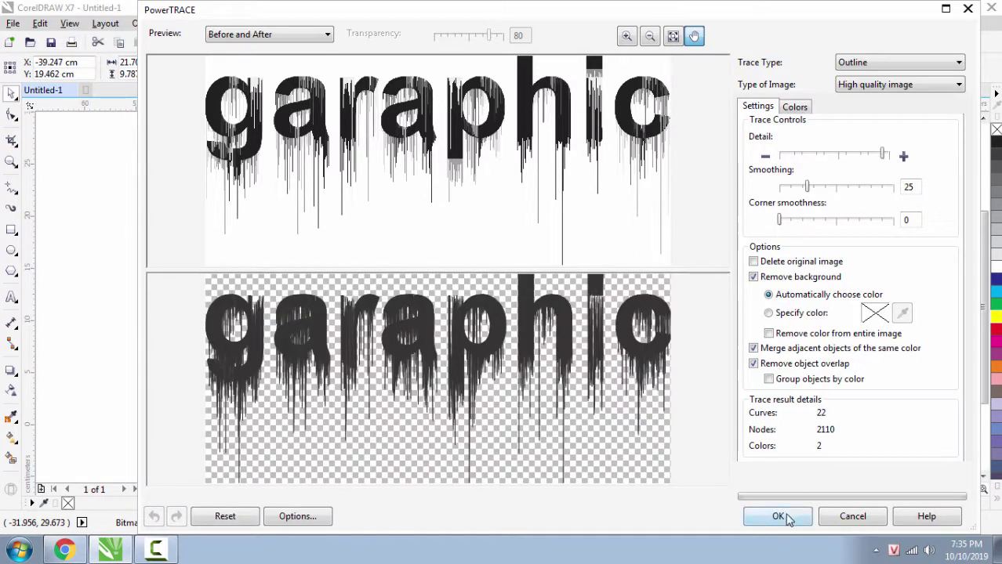
left_click(784, 518)
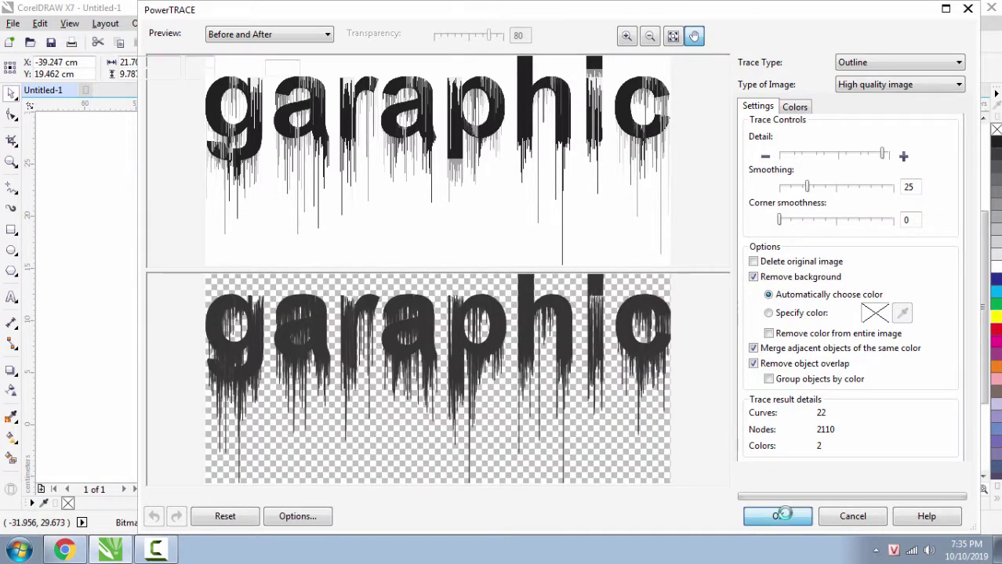
Move the traced "garaphic" group up off its source bitmap and cut the original bitmap.
scroll(385, 232, "down", 2)
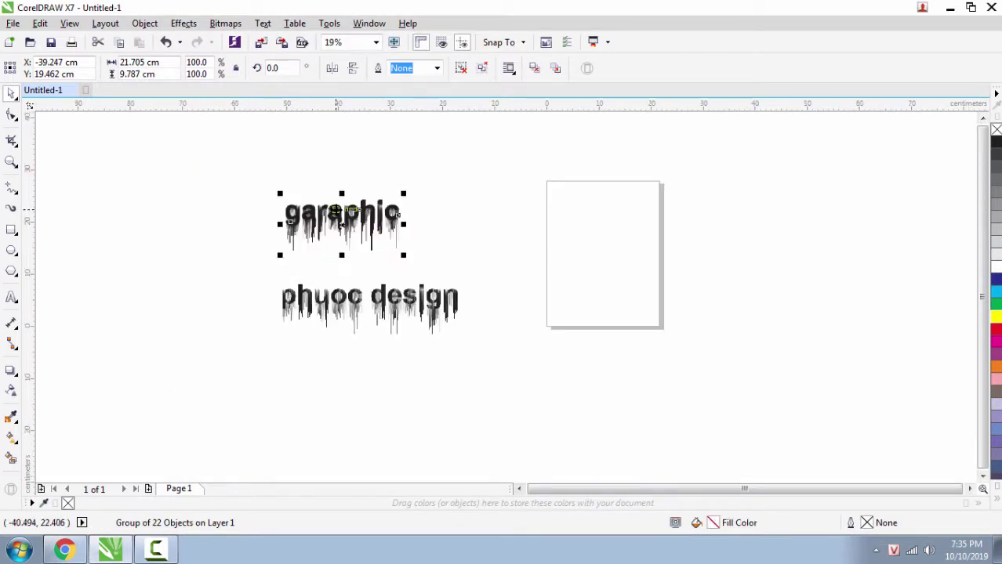
left_click_drag(342, 219, 344, 184)
scroll(369, 172, "up", 2)
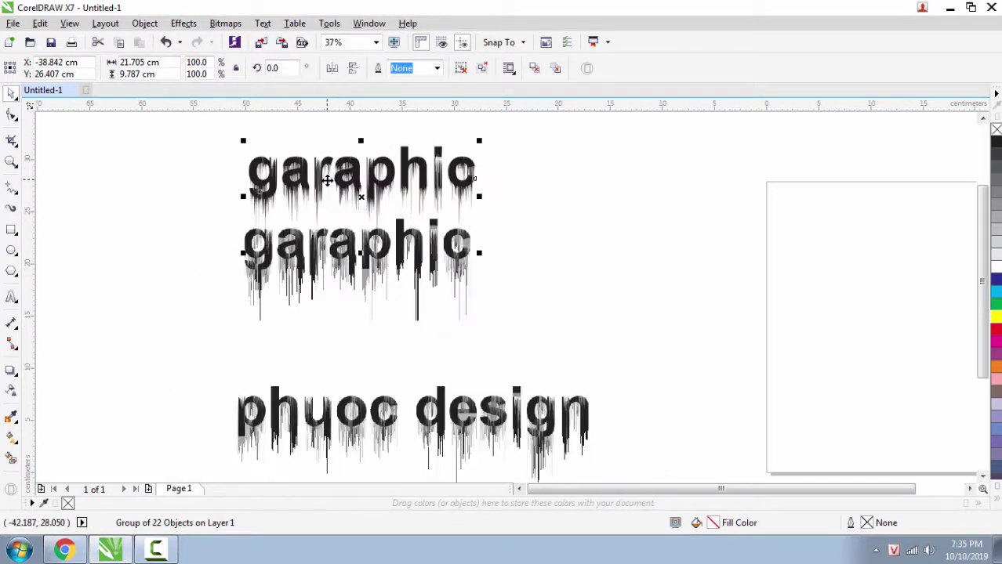
left_click(355, 269)
right_click(355, 269)
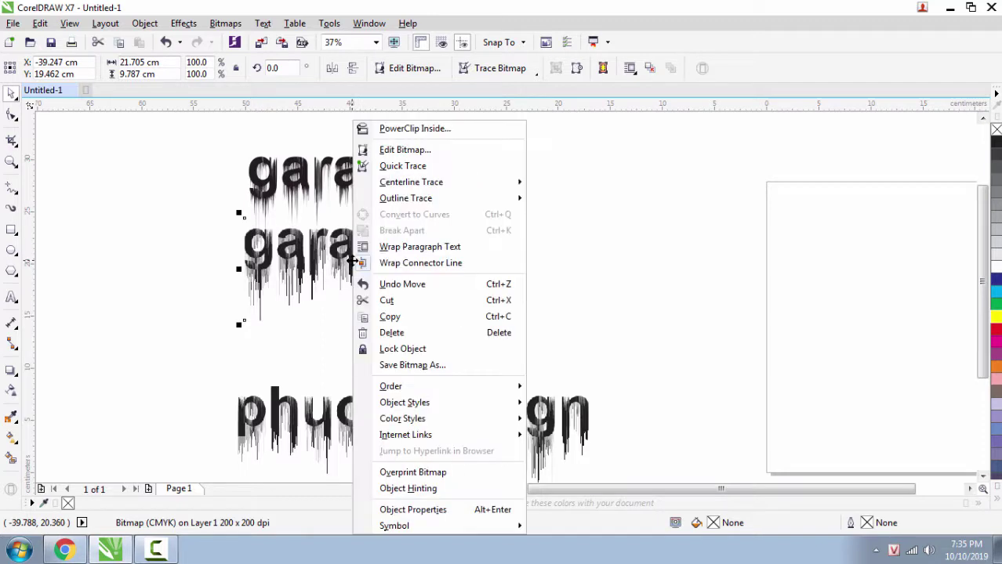
left_click(382, 301)
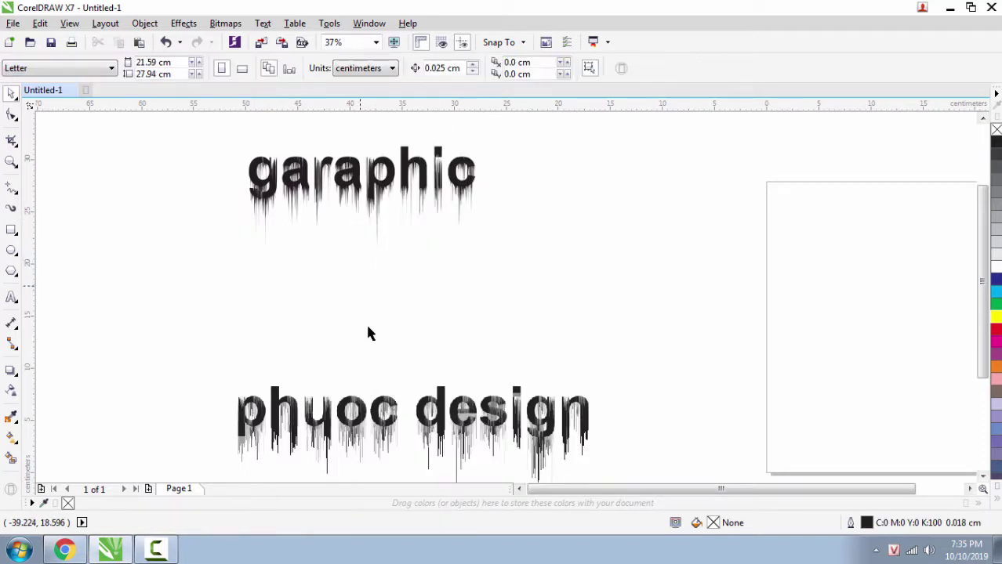
Outline-trace the dripping "phuoc design" bitmap as a high quality image with smoothing 25 and the background removed.
left_click(386, 388)
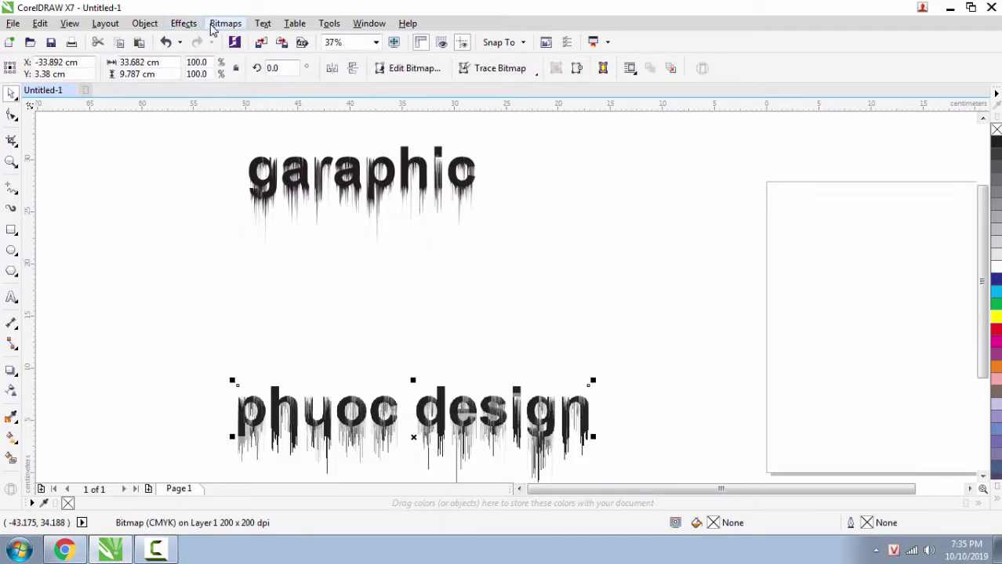
left_click(224, 23)
mouse_move(268, 290)
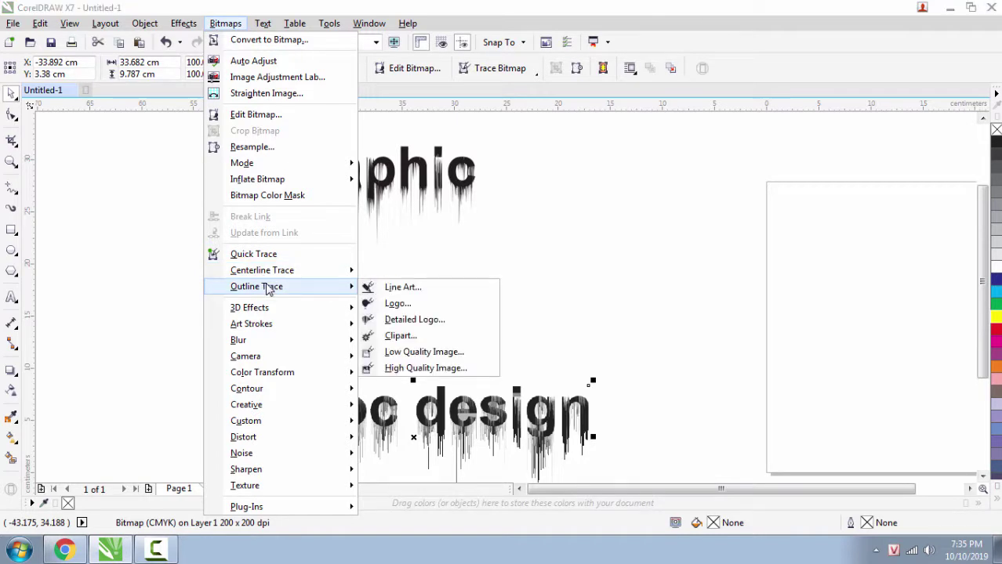
left_click(427, 368)
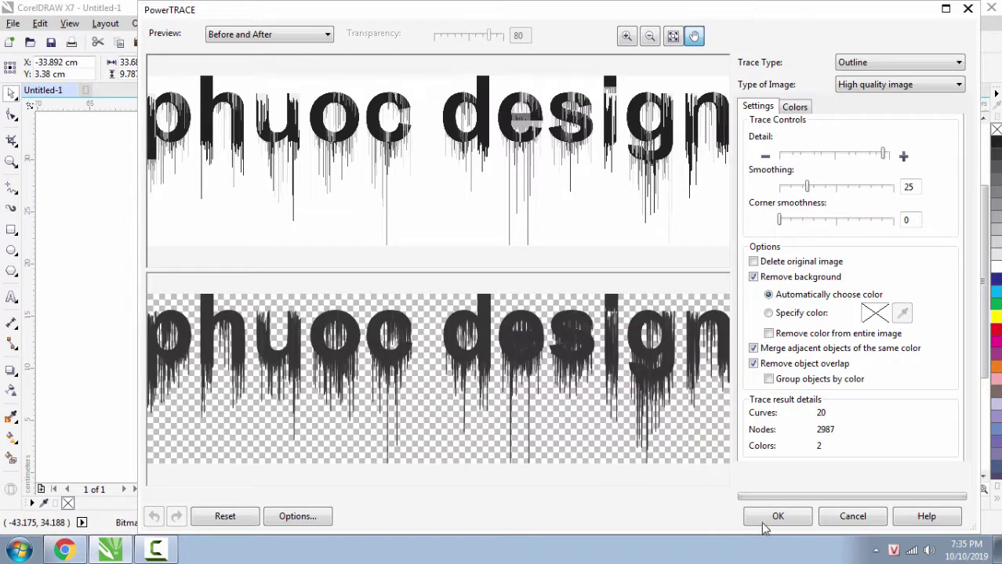
left_click(778, 519)
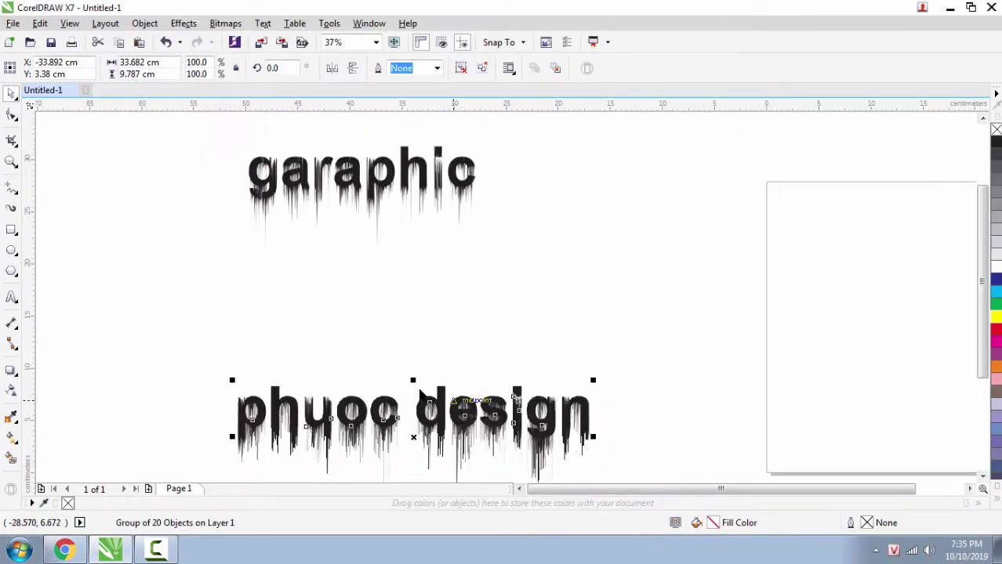
Move the traced "phuoc design" group above its source bitmap and cut the original bitmap.
left_click_drag(423, 390, 423, 292)
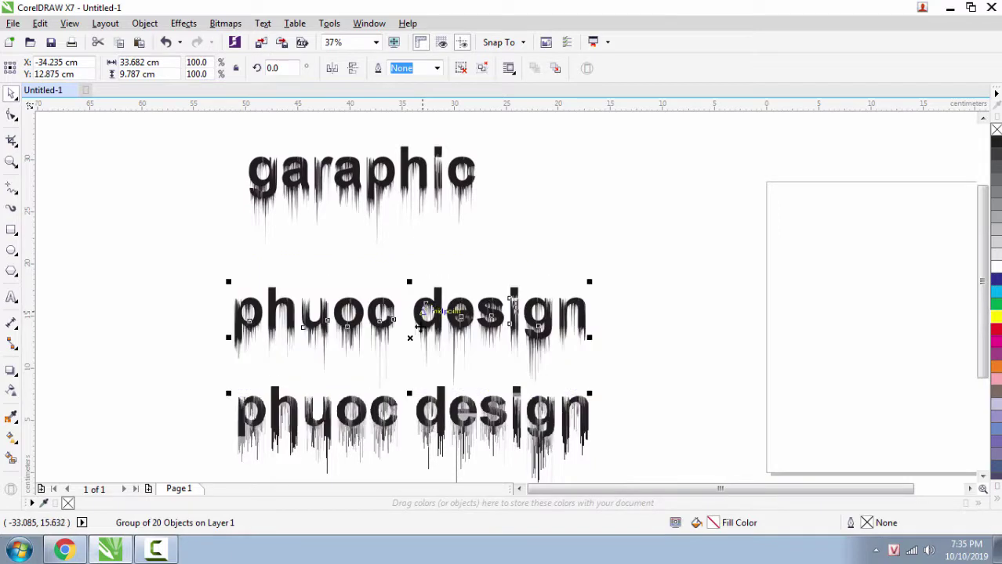
left_click(385, 423)
right_click(385, 423)
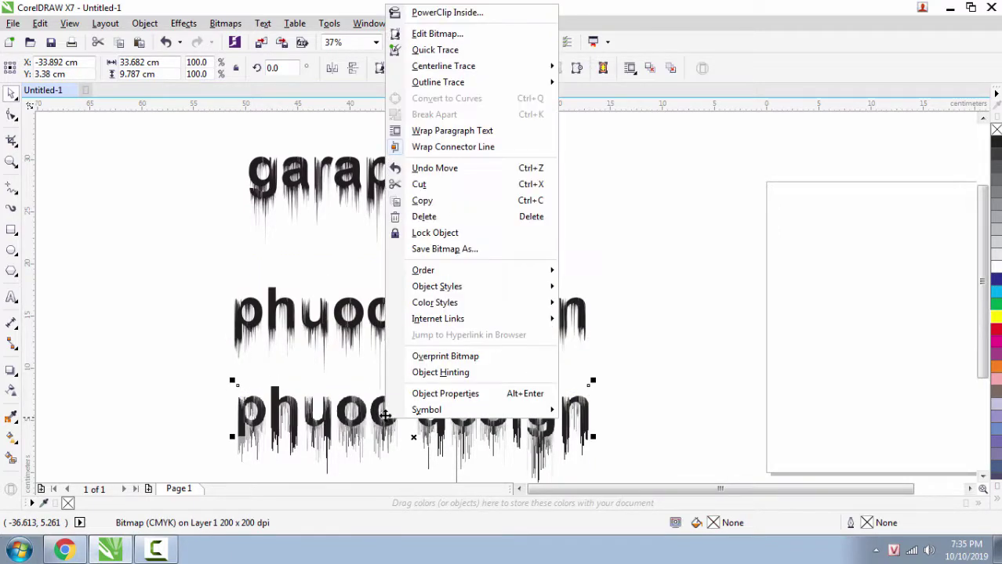
left_click(422, 185)
Shift the traced "phuoc design" slightly left and down, and the traced "garaphic" slightly left and up.
left_click_drag(390, 313, 348, 329)
left_click_drag(419, 191, 384, 176)
left_click(384, 259)
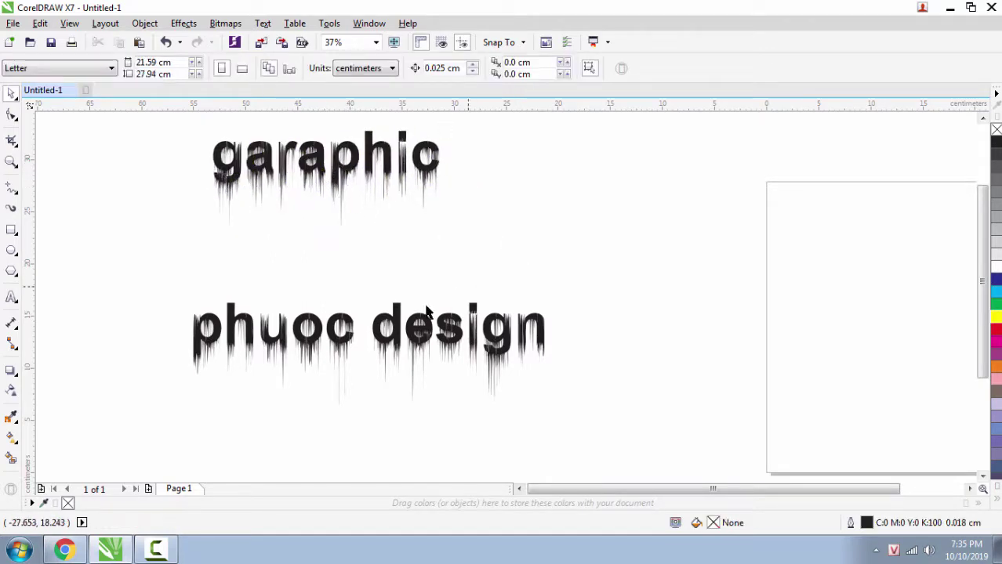
left_click_drag(423, 329, 424, 341)
left_click(586, 269)
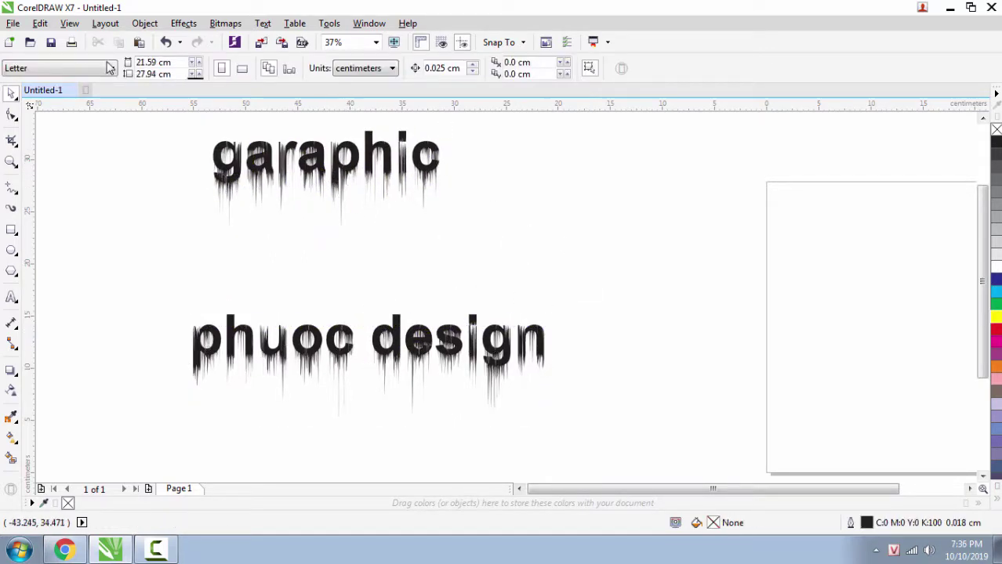
Import forest_trees_fog_128237_1920x1080, hinh-nen-thien-nhien-phong-canh-dep-86_043207162 and the sunset photo "tải xuống" from the Desktop folder "mau".
left_click(18, 24)
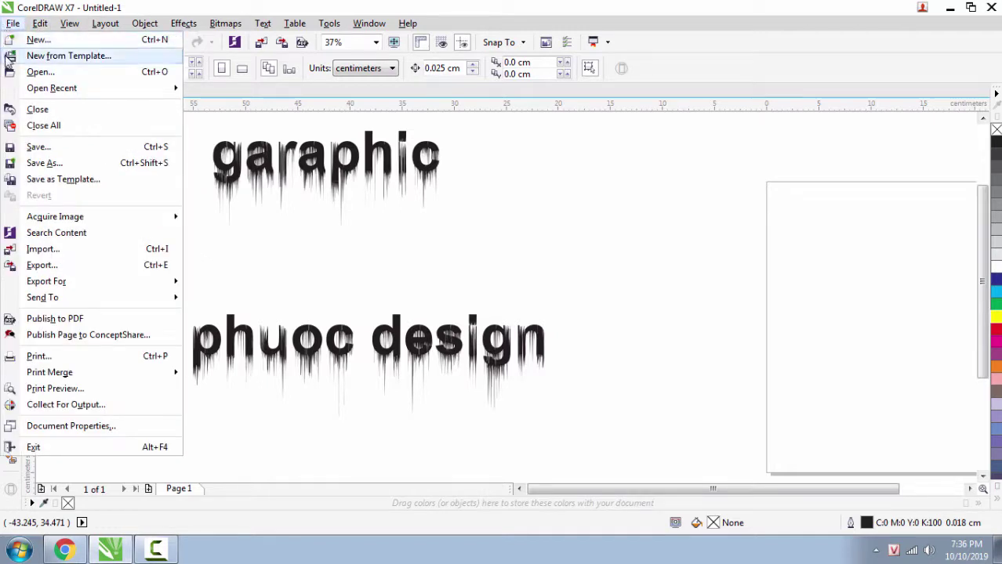
left_click(58, 250)
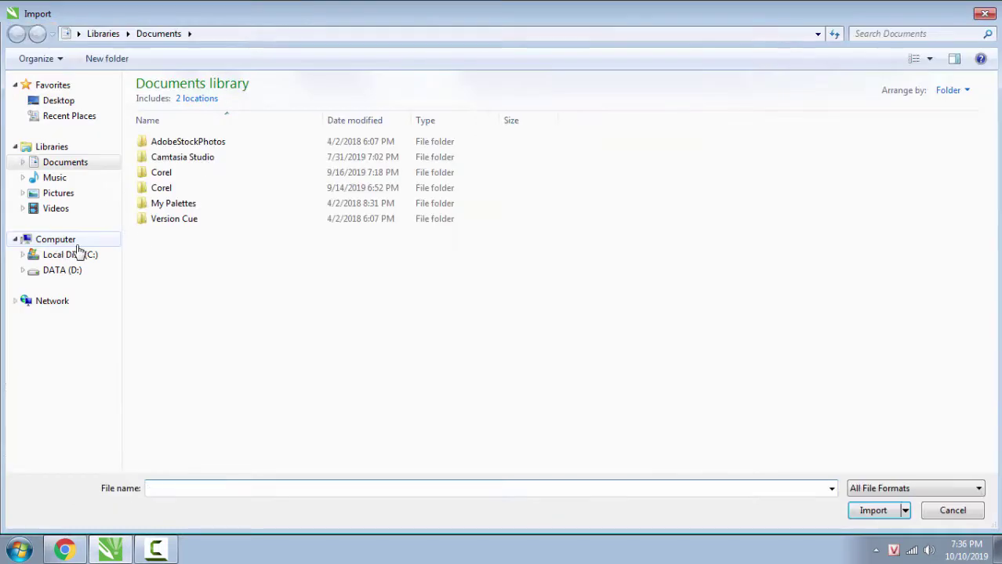
left_click(60, 102)
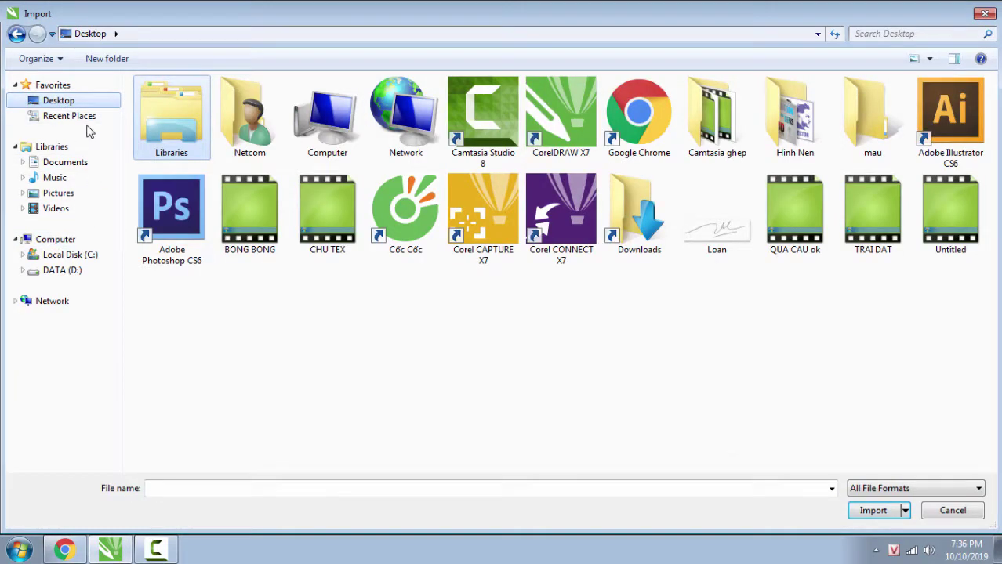
double_click(872, 125)
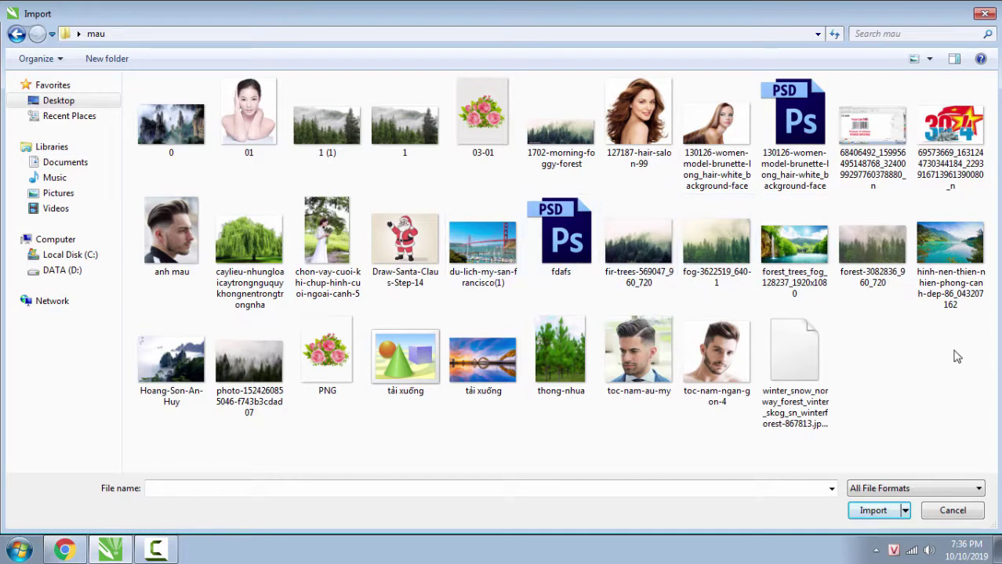
left_click(950, 247)
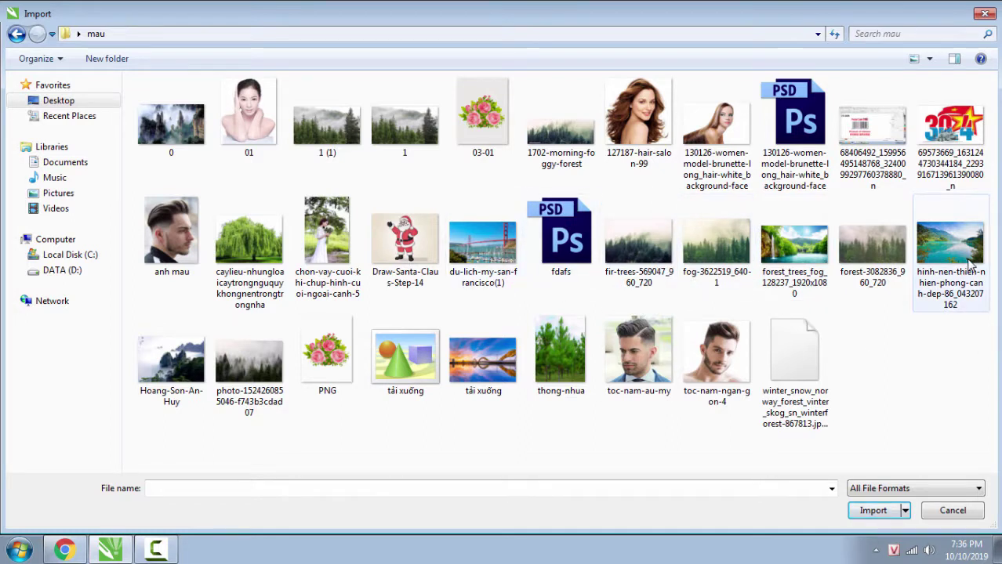
left_click(820, 261, "ctrl")
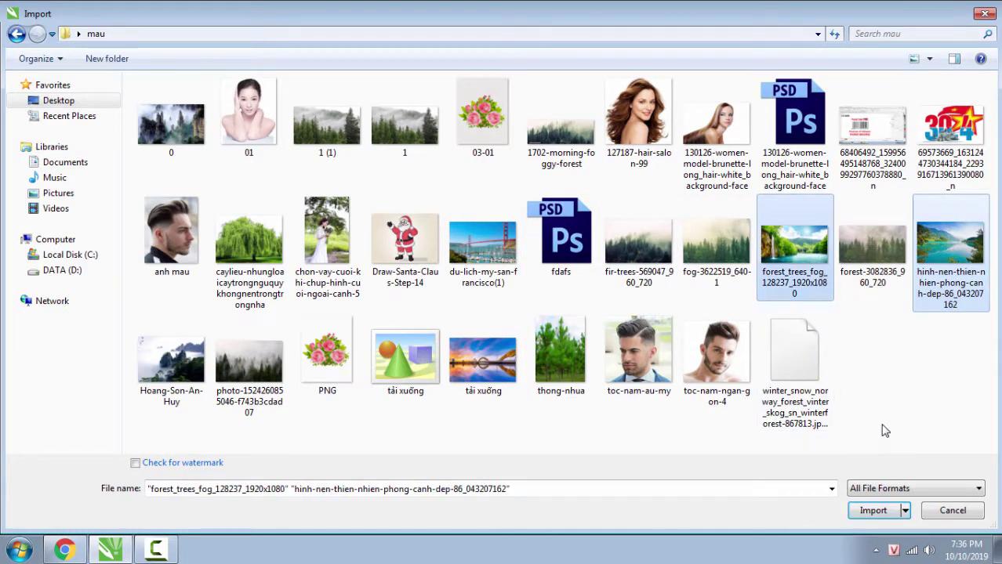
left_click(501, 369, "ctrl")
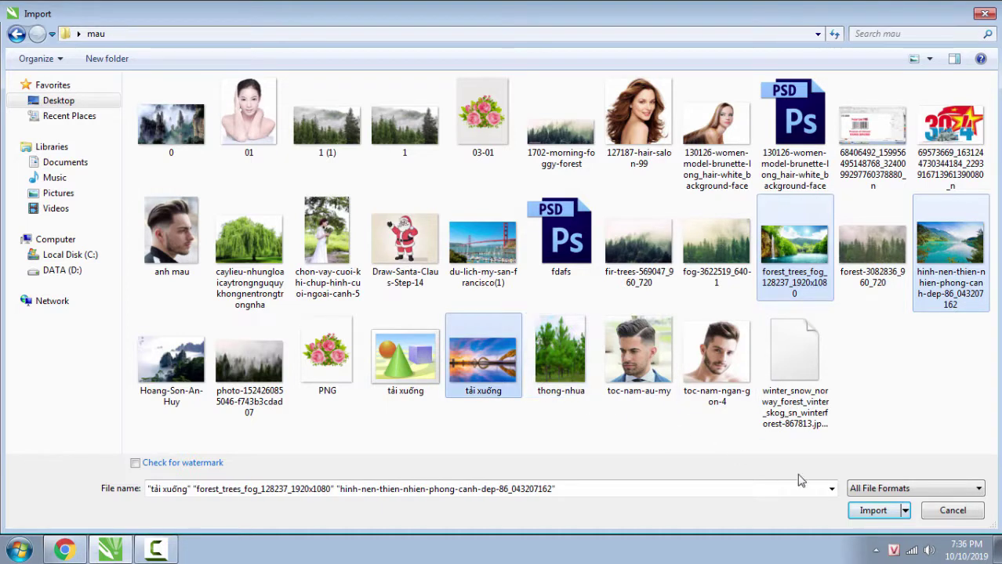
left_click(872, 511)
Place the waterfall, lake and sunset photos in a column over the page's left edge, the sunset photo about 7.6 × 5.1 cm.
left_click_drag(676, 182, 834, 299)
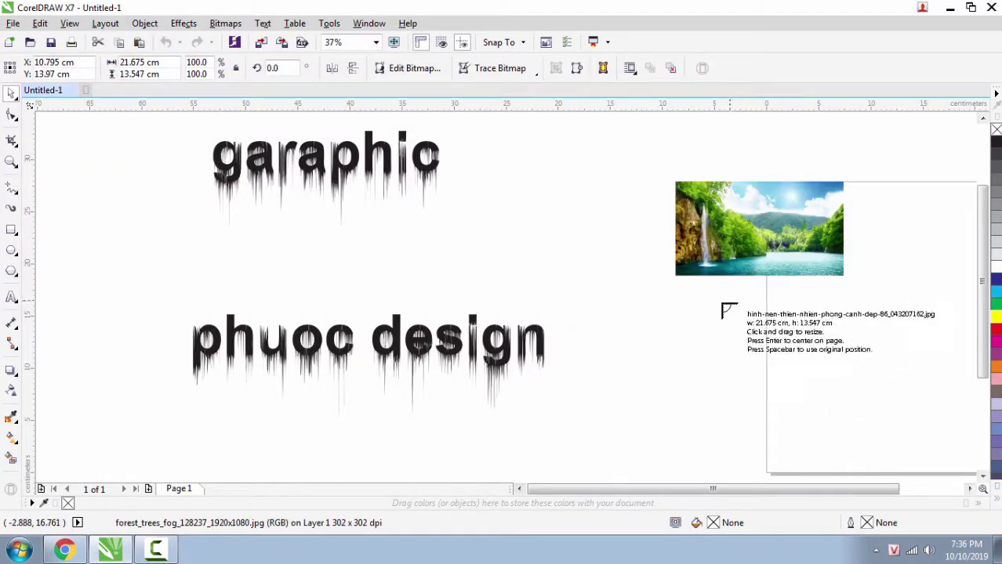
left_click_drag(698, 308, 832, 392)
left_click_drag(712, 413, 791, 464)
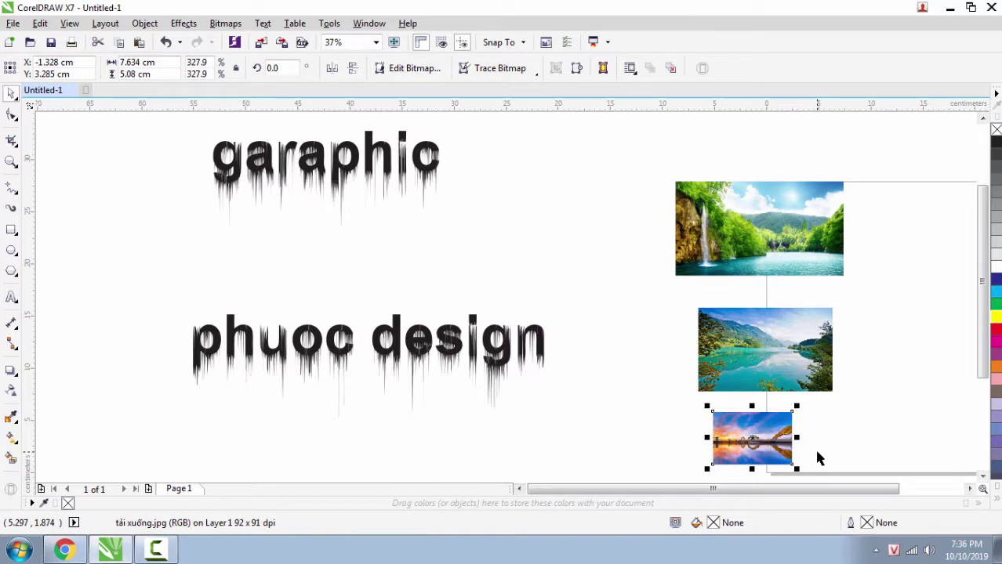
left_click(496, 267)
scroll(494, 261, "down", 1)
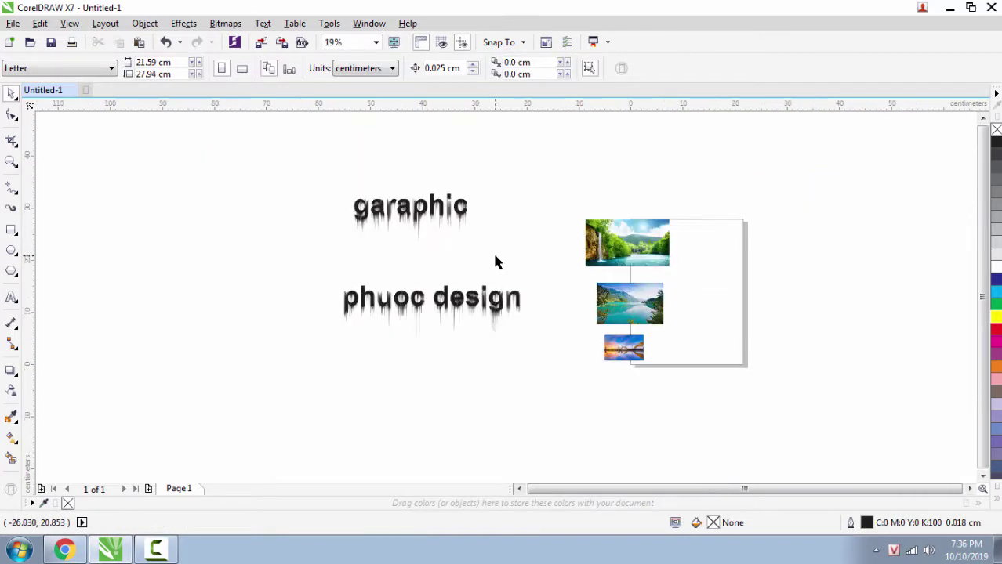
Move the waterfall photo directly above "garaphic" and enlarge it to about 21.8 × 12.2 cm.
left_click_drag(608, 226, 474, 200)
left_click_drag(441, 187, 436, 189)
Copy the traced "garaphic" group and place the duplicate beside the original on the same line.
left_click(330, 258)
right_click(345, 267)
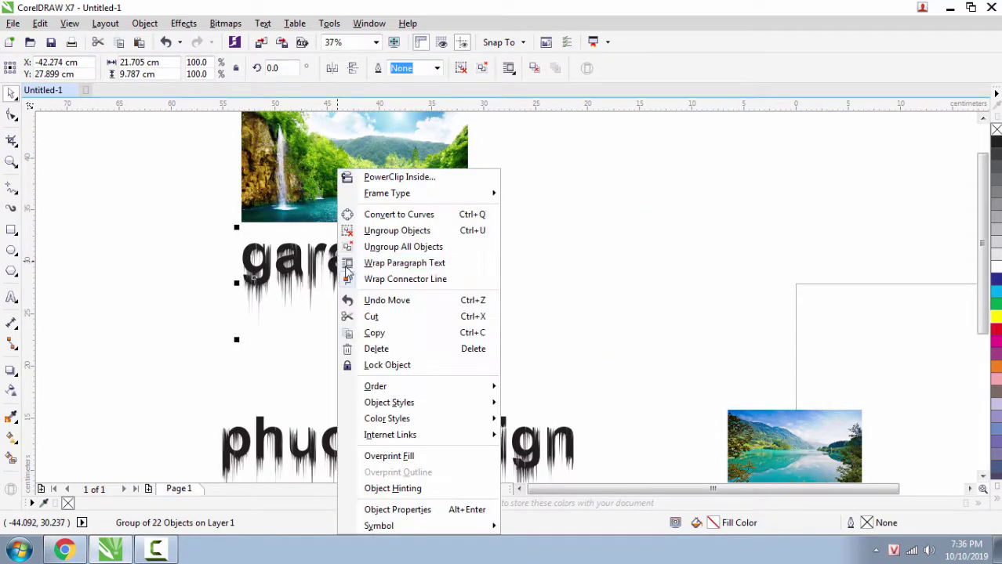
left_click(382, 334)
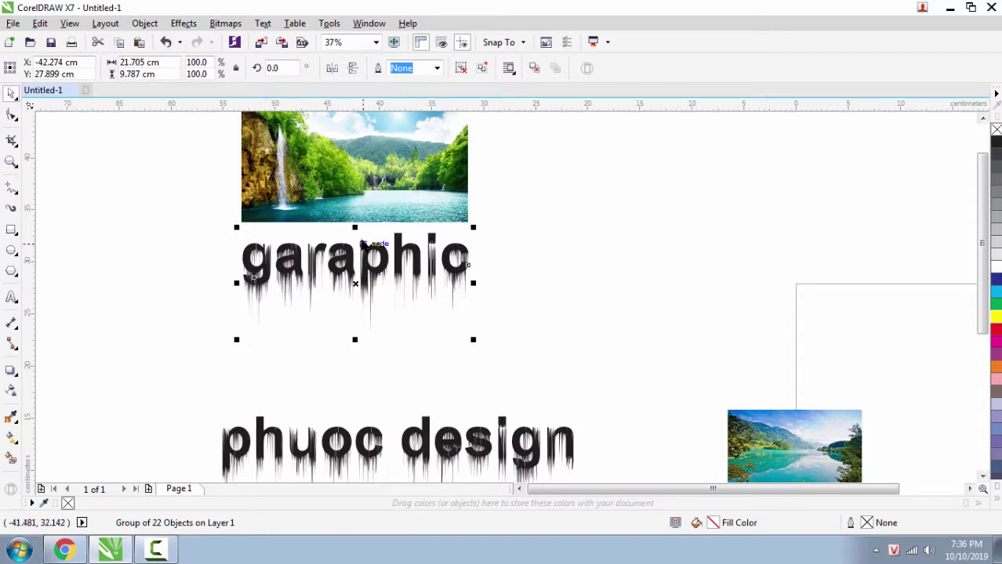
left_click_drag(405, 262, 617, 265)
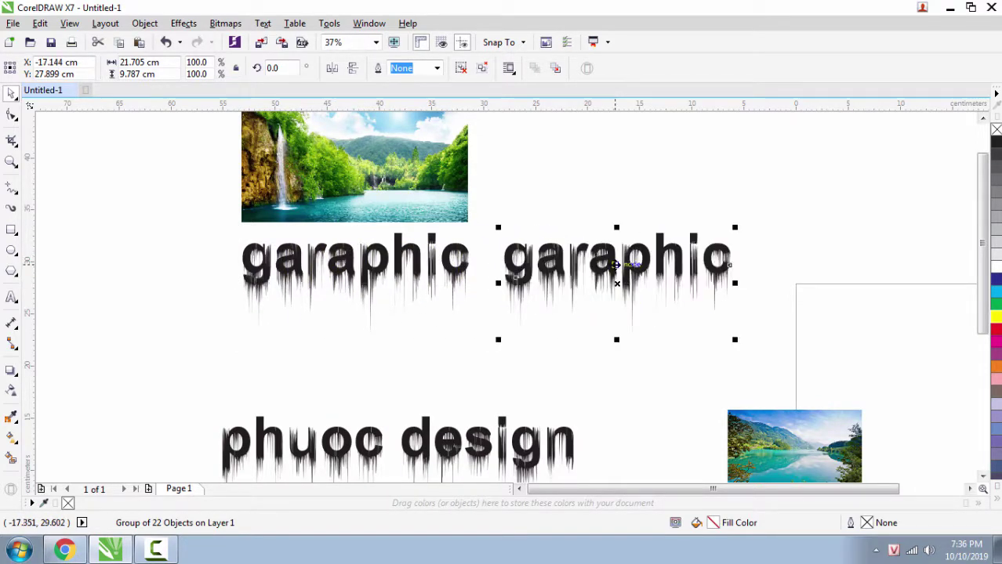
left_click(624, 198)
Move the sunset photo above the duplicate "garaphic" and enlarge it to about 18.4 × 12.2 cm.
left_click(425, 193)
scroll(419, 274, "down", 2)
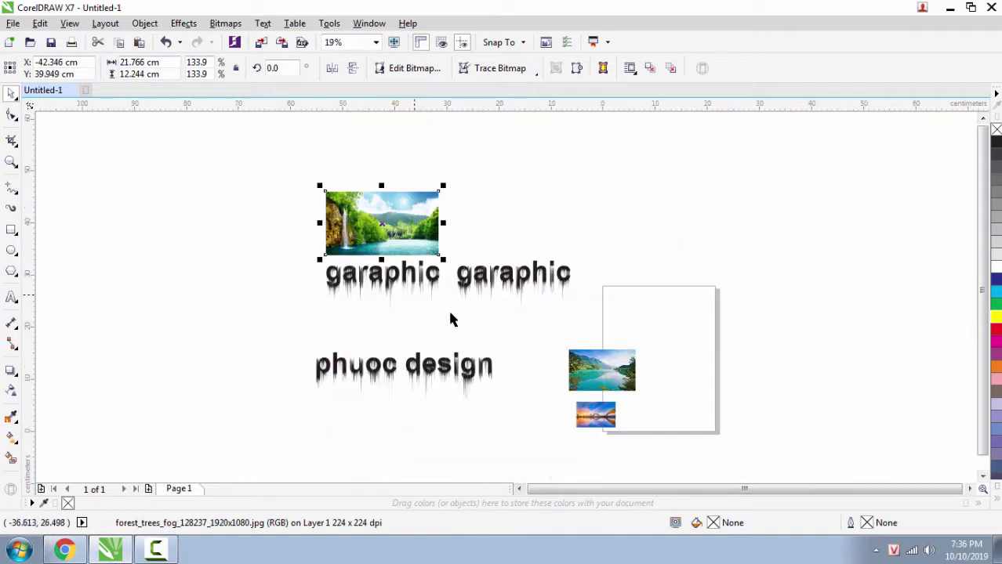
left_click_drag(609, 422, 587, 260)
left_click(436, 221, "shift")
left_click(577, 228)
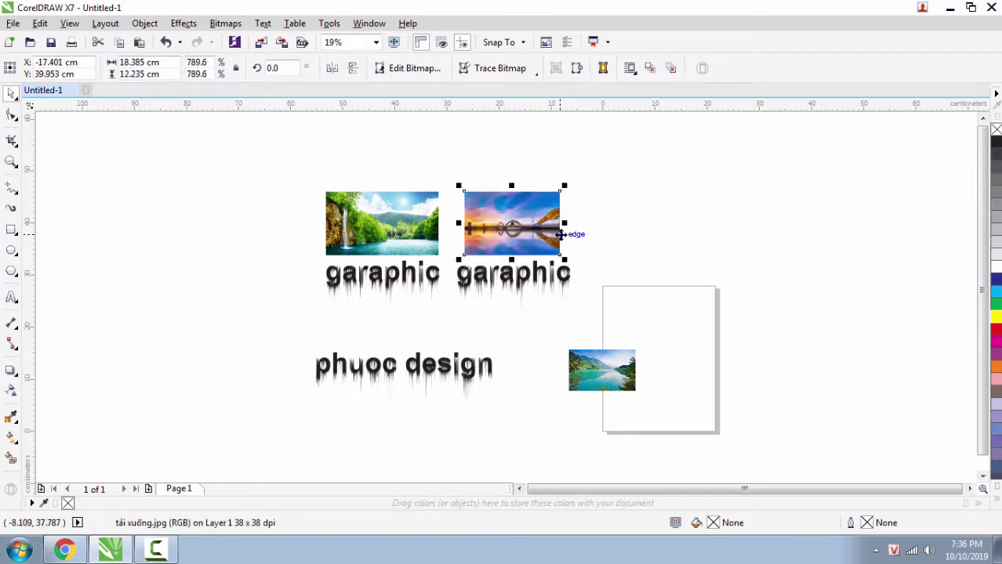
Stretch the sunset photo to about 22 × 12.9 cm so it spans the duplicate "garaphic".
scroll(577, 233, "up", 2)
left_click_drag(566, 213, 580, 212)
scroll(438, 161, "up", 2)
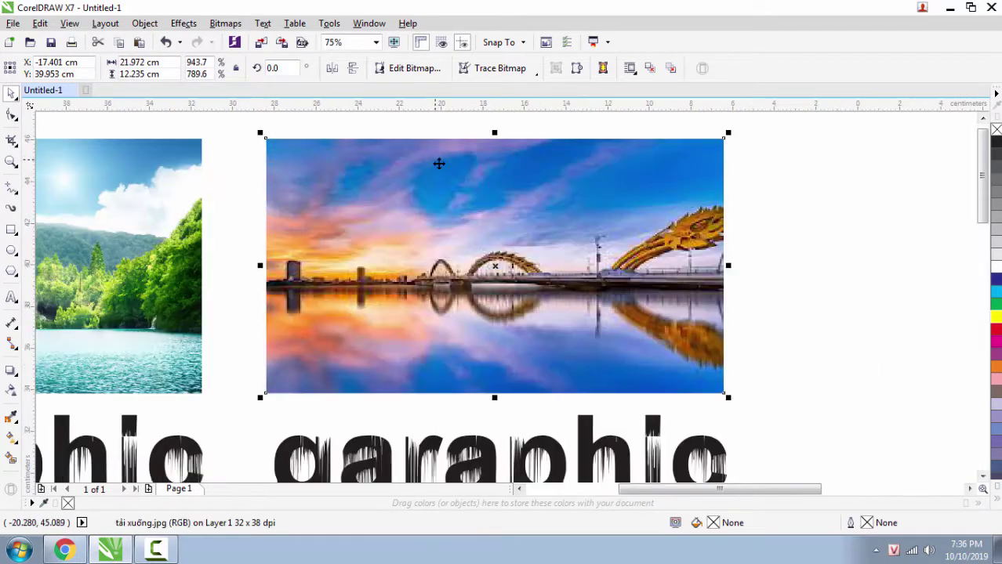
scroll(484, 244, "down", 2)
left_click_drag(487, 183, 492, 176)
left_click(716, 248)
Shift "phuoc design" down and place the lake photo above it, enlarged to about 22.9 × 14.3 cm.
scroll(501, 218, "down", 2)
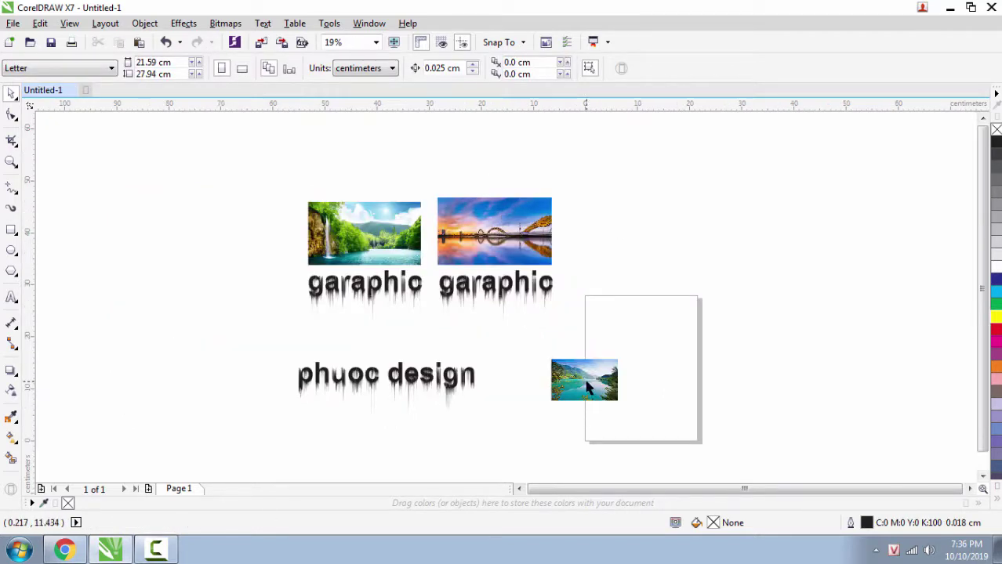
left_click_drag(440, 364, 441, 404)
left_click_drag(571, 380, 409, 392)
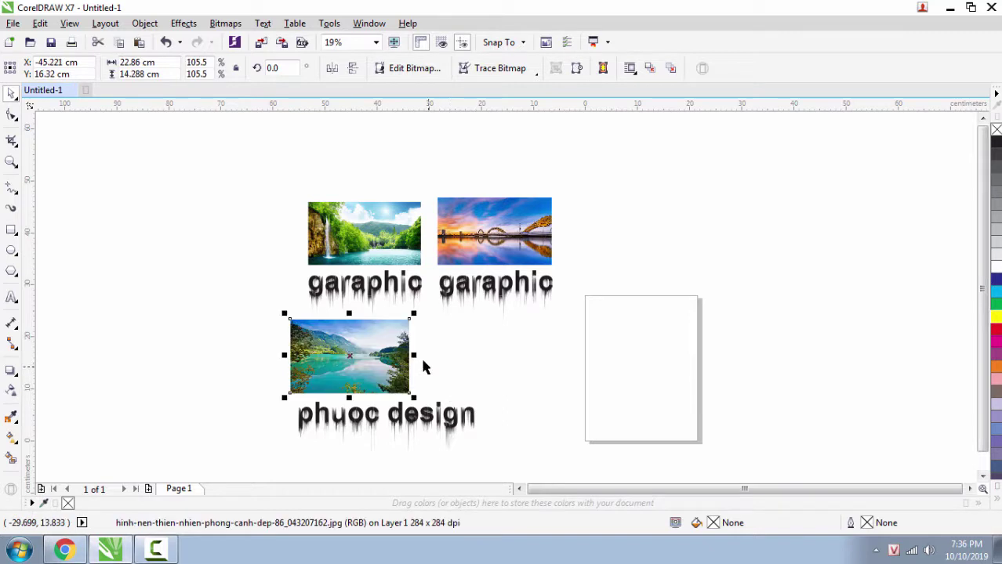
Stretch the lake photo to about 37.3 × 19.6 cm and move "phuoc design" below it.
left_click_drag(415, 356, 492, 355)
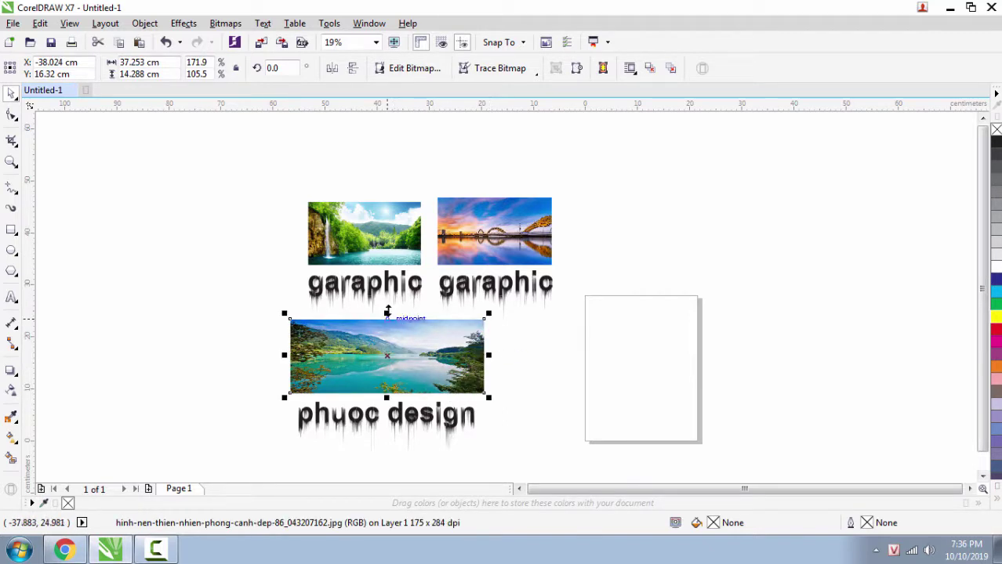
left_click_drag(387, 312, 387, 306)
left_click_drag(555, 380, 356, 449)
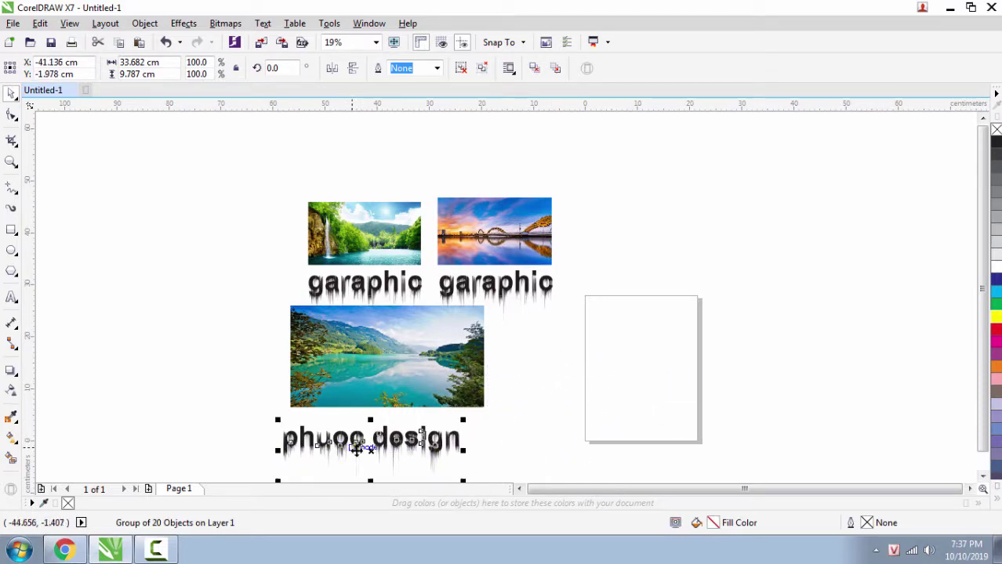
scroll(356, 449, "up", 2)
left_click(622, 381)
scroll(621, 381, "down", 1)
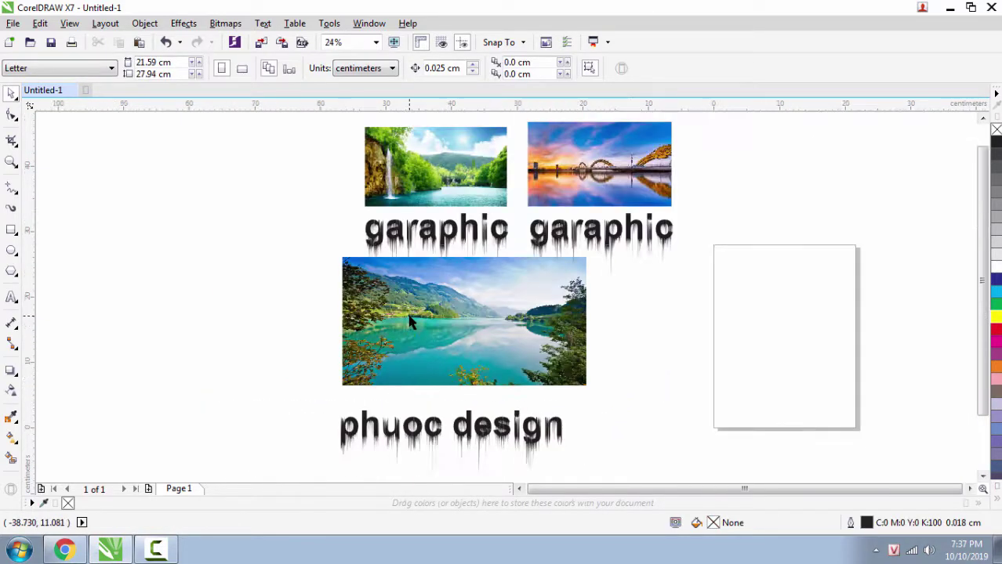
Shift the lake photo and "phuoc design" down to clear the drips of the upper "garaphic" lettering.
left_click(466, 242)
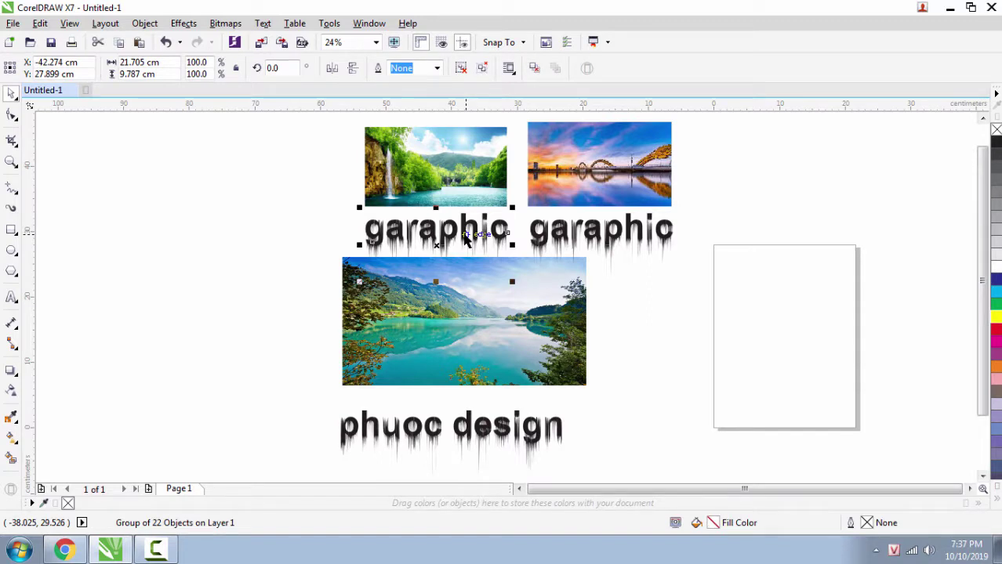
left_click(453, 174)
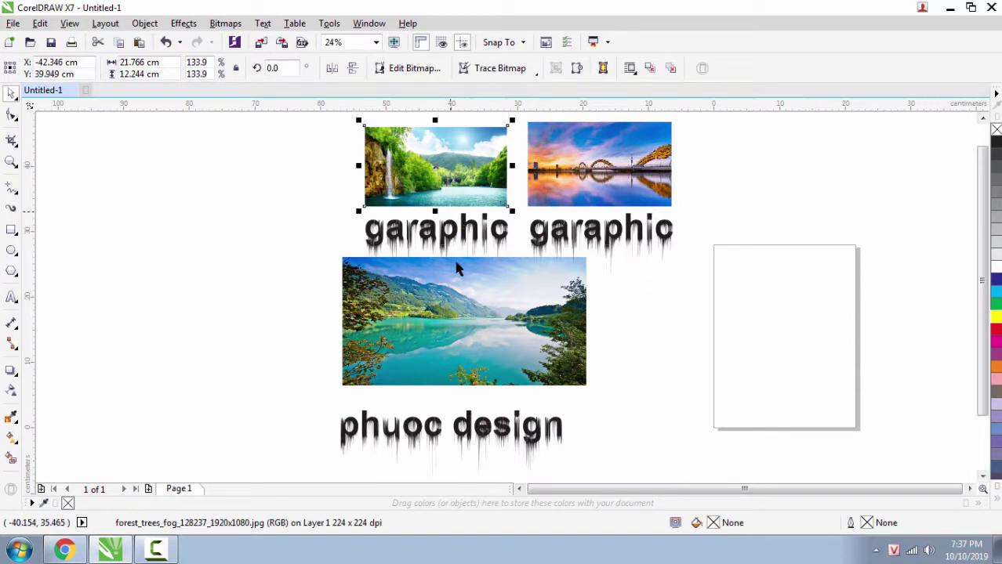
left_click_drag(458, 287, 457, 294)
left_click_drag(485, 411, 486, 423)
left_click_drag(455, 345, 456, 362)
left_click(642, 345)
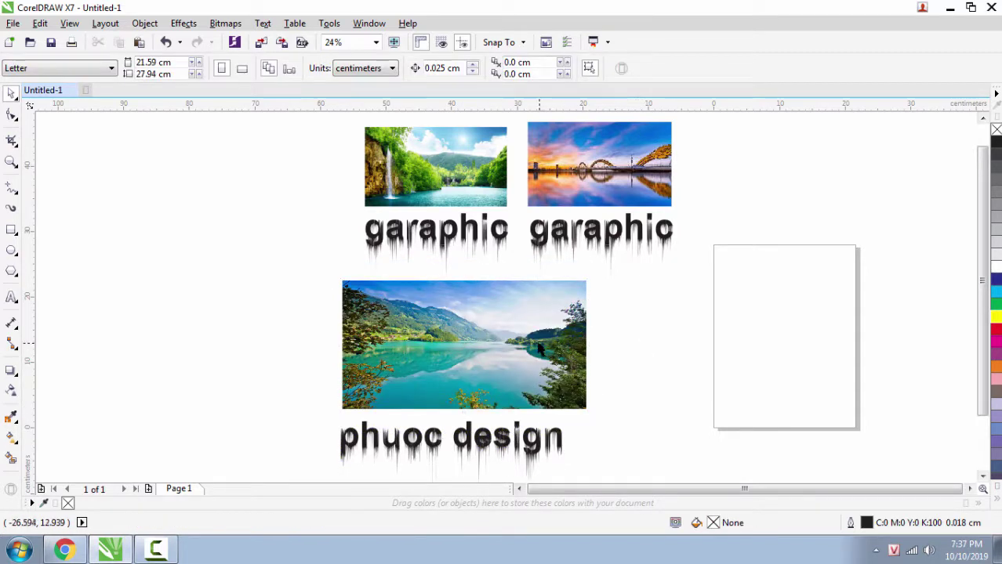
PowerClip the waterfall photo inside the original "garaphic" lettering.
scroll(515, 200, "down", 1)
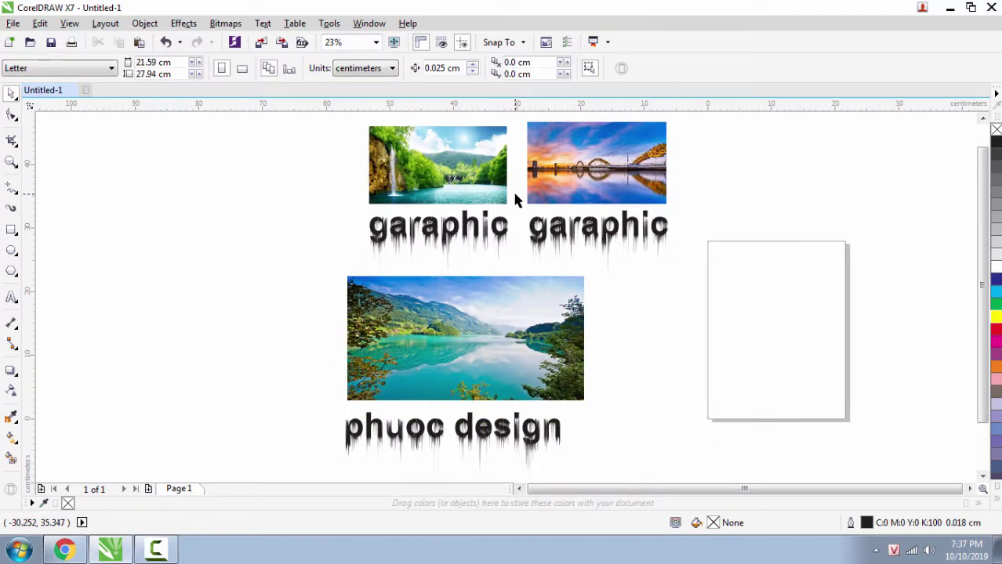
left_click(470, 174)
right_click(469, 170)
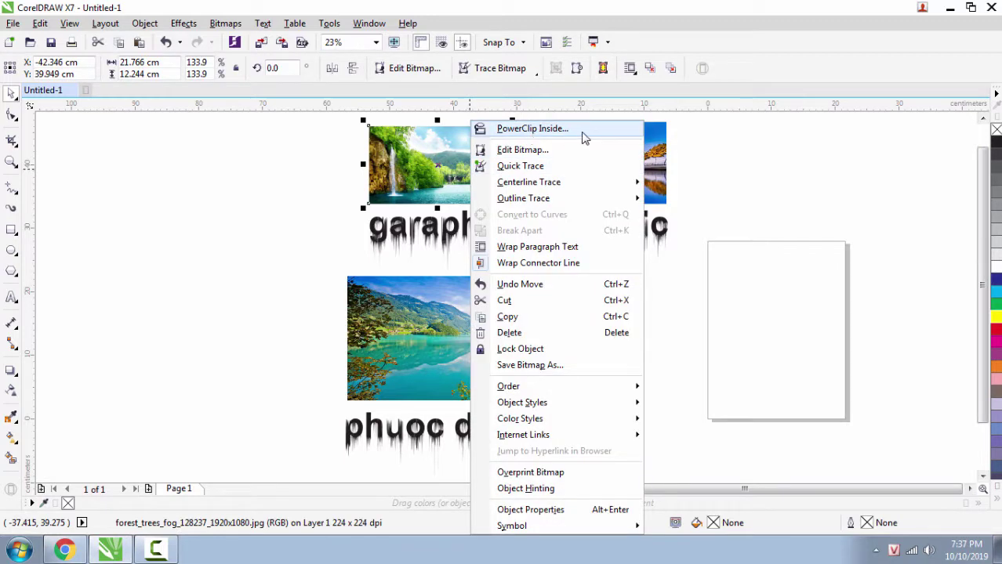
key("Escape")
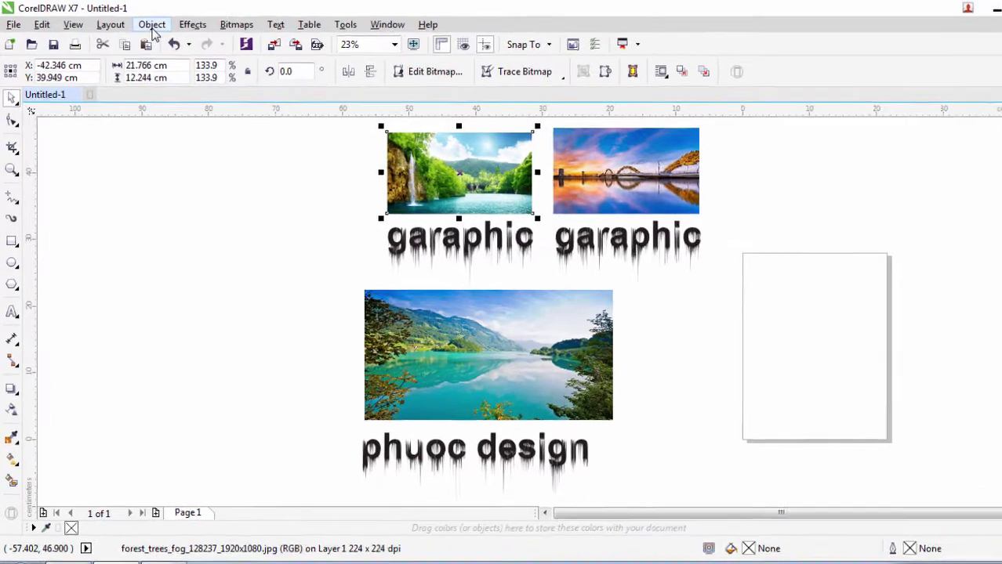
left_click(144, 24)
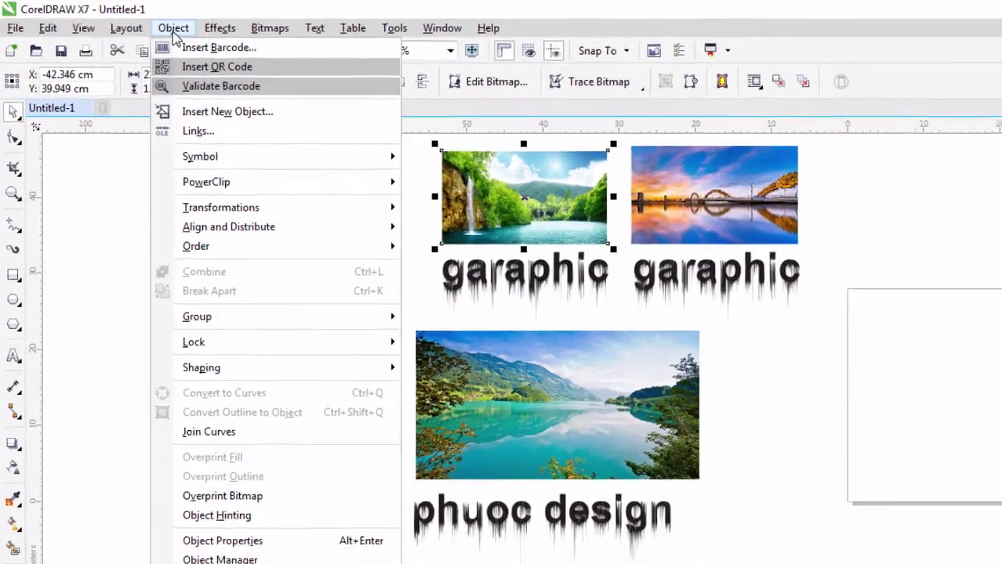
mouse_move(180, 174)
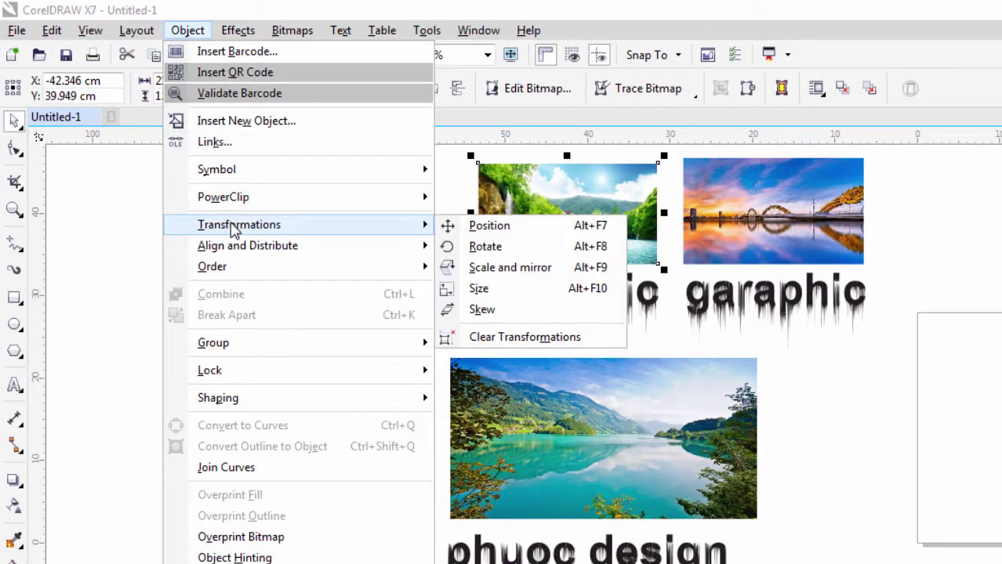
mouse_move(229, 198)
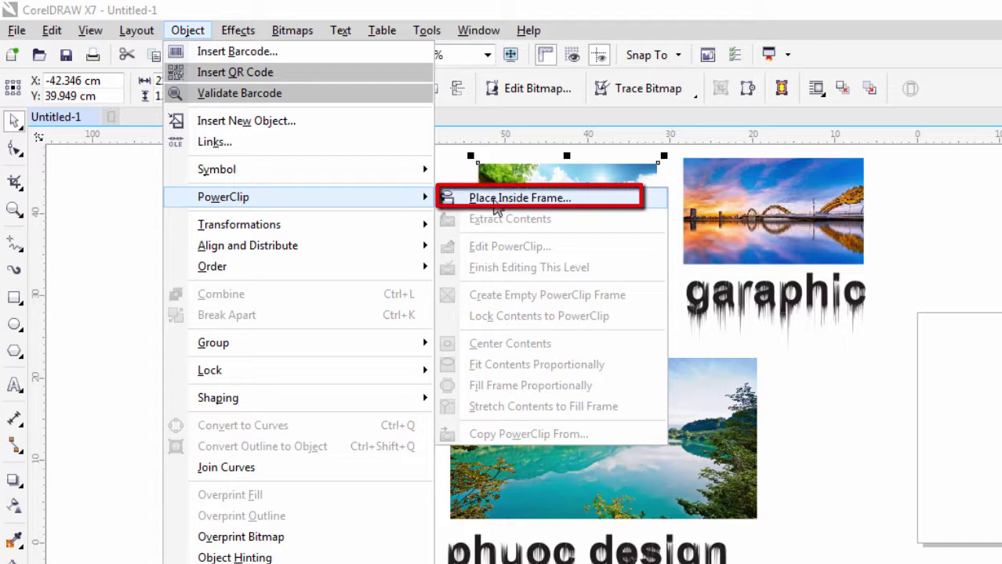
left_click(603, 203)
left_click(572, 288)
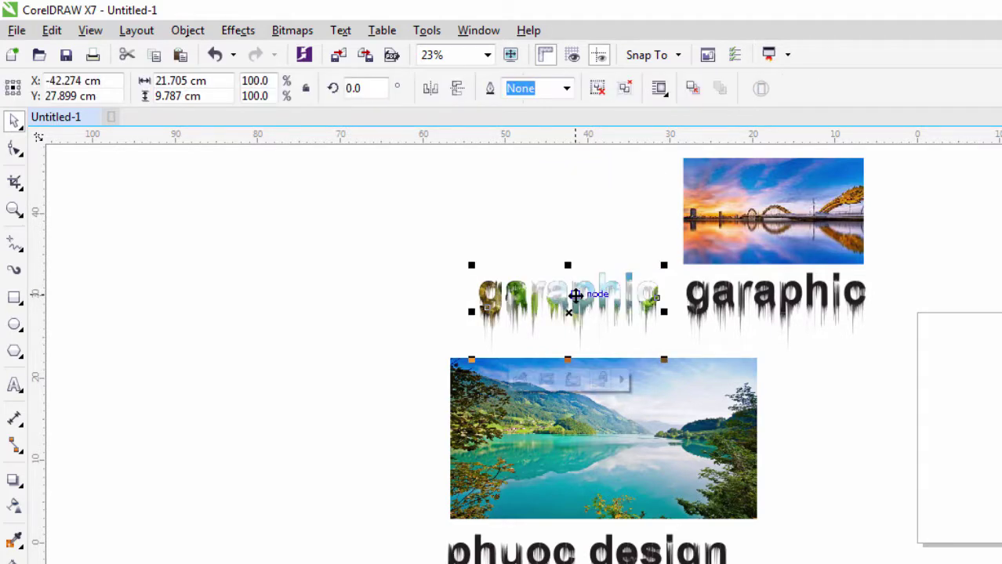
scroll(740, 289, "up", 2)
scroll(481, 322, "down", 2)
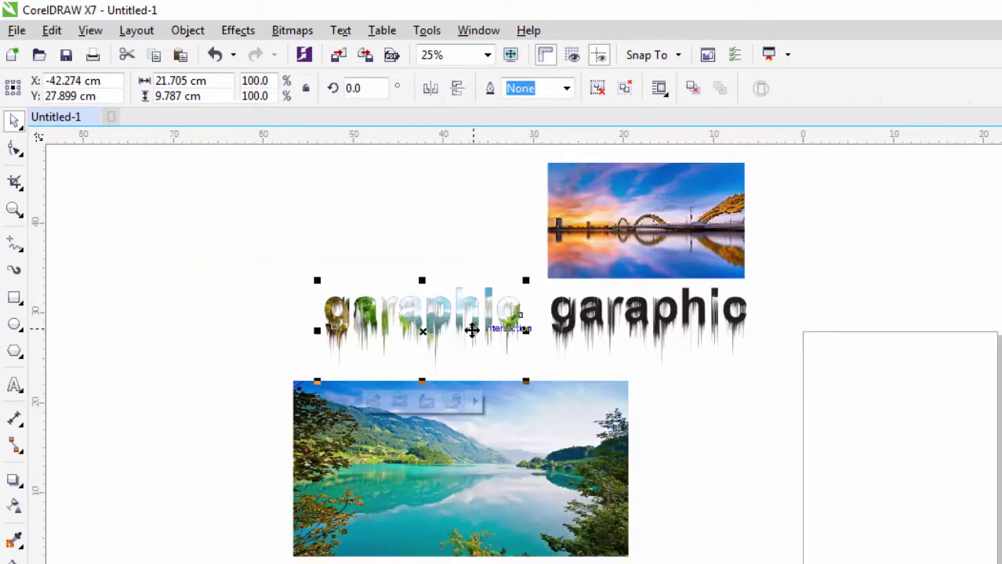
PowerClip the sunset photo inside the duplicate "garaphic" lettering.
left_click(598, 242)
right_click(599, 241)
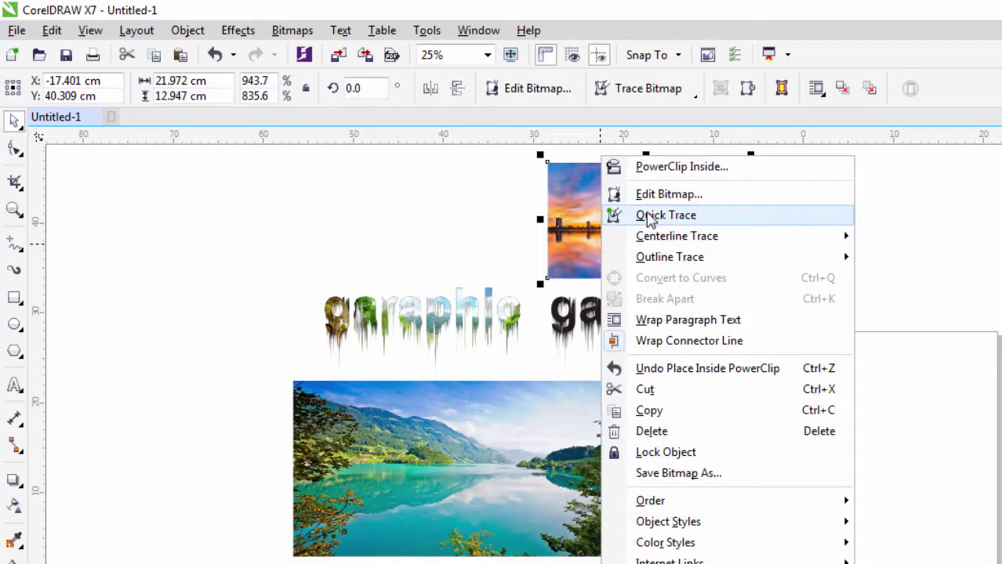
left_click(648, 168)
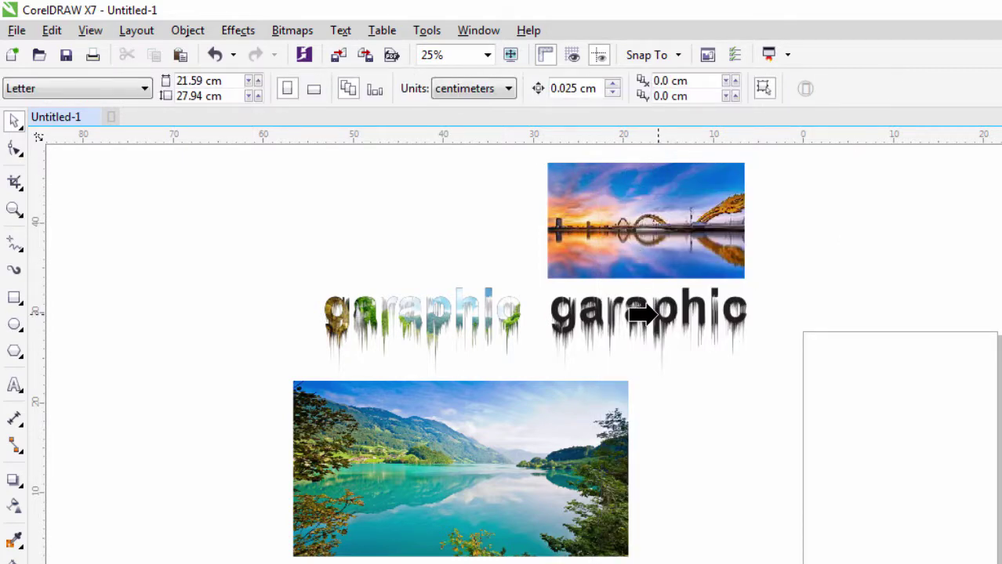
left_click(641, 314)
left_click(782, 390)
PowerClip the lake photo inside the "phuoc design" lettering.
left_click(466, 458)
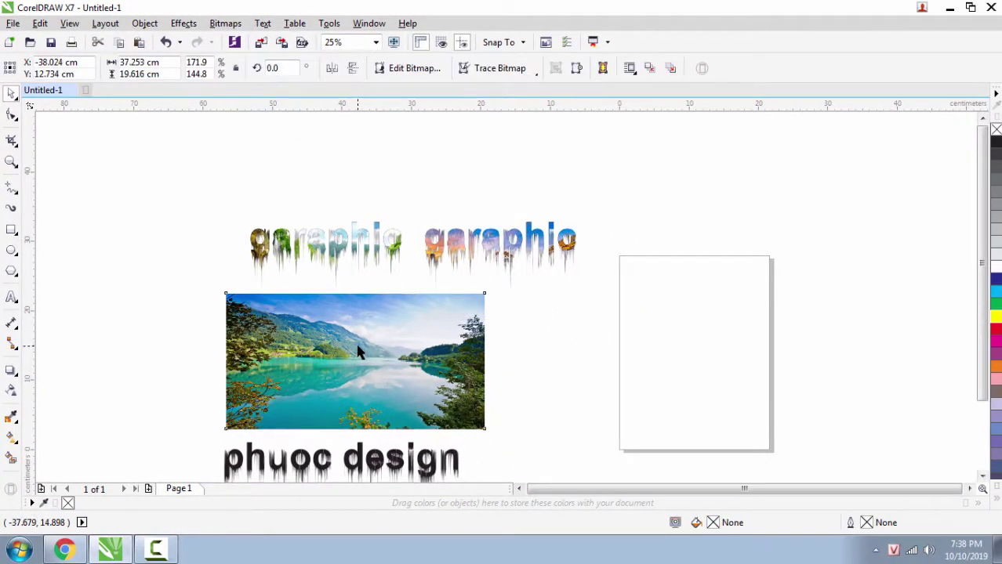
right_click(356, 352)
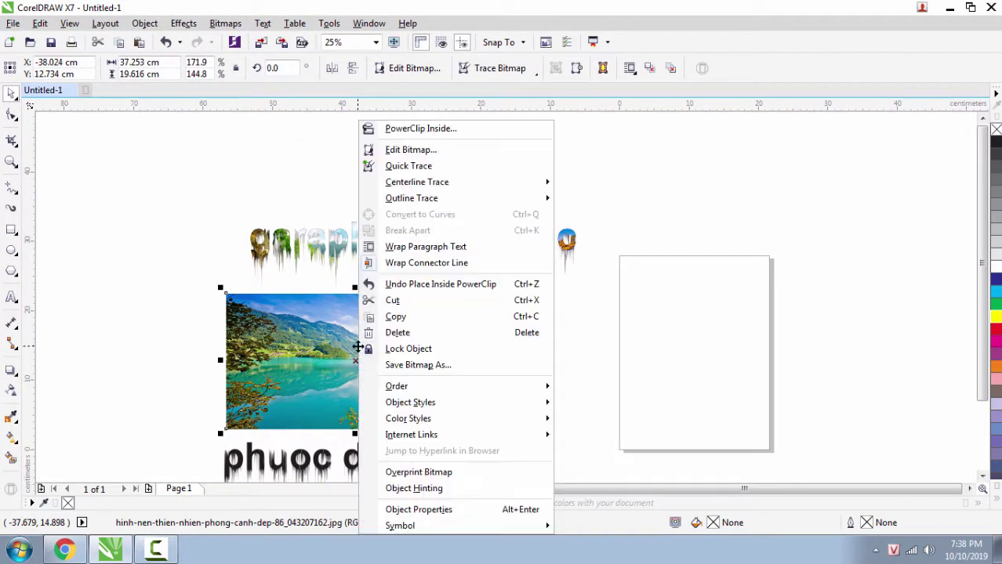
left_click(414, 132)
left_click(358, 461)
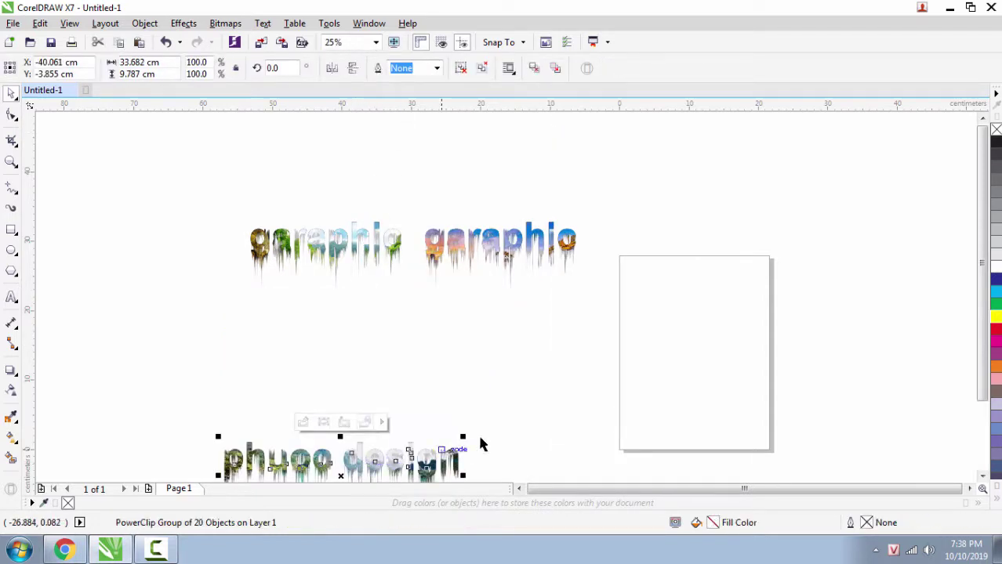
left_click(547, 406)
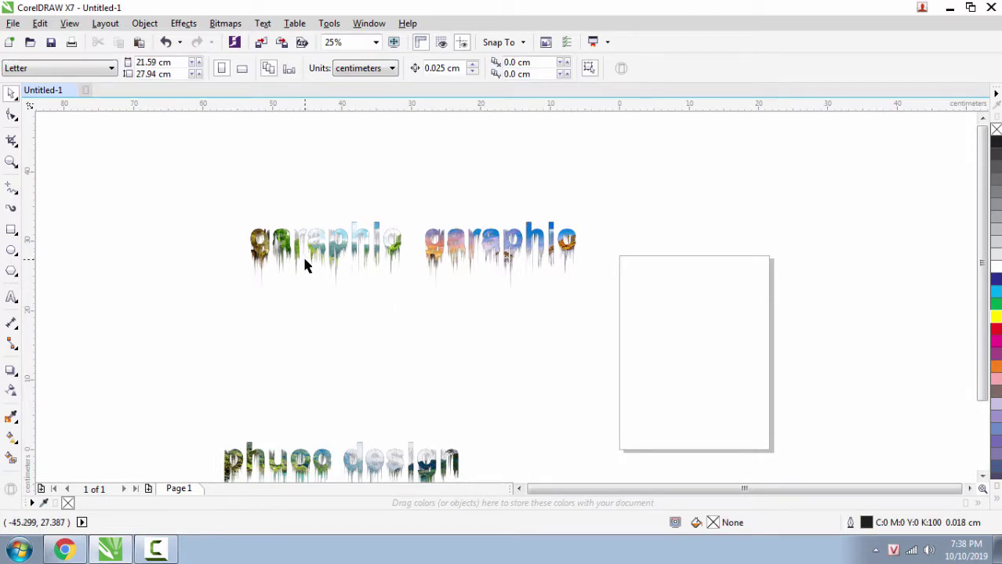
Select the waterfall photo clipped inside the original "garaphic" and shift it up about 1.9 cm within the letters.
scroll(303, 259, "up", 2)
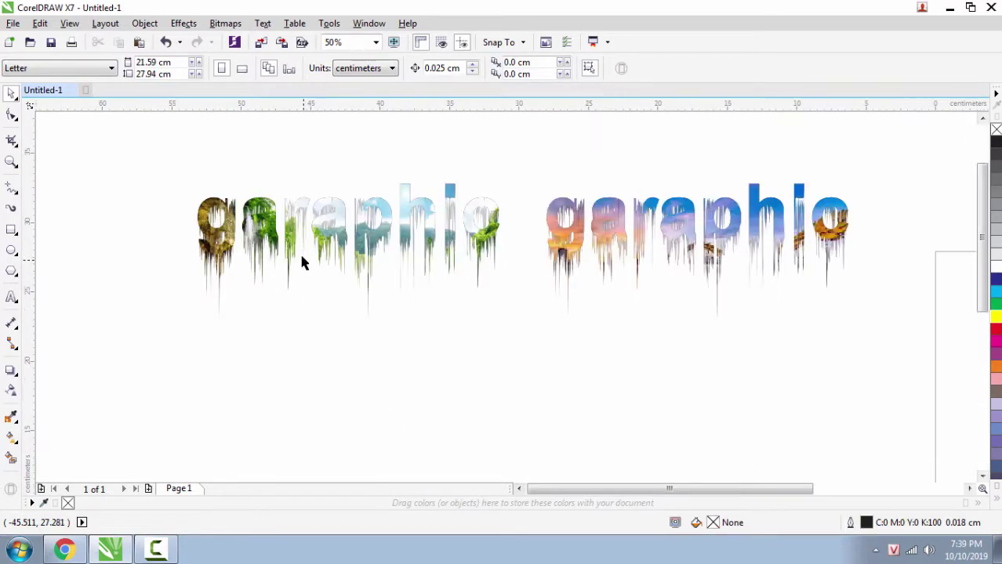
scroll(347, 202, "up", 2)
scroll(384, 217, "down", 2)
left_click(384, 230)
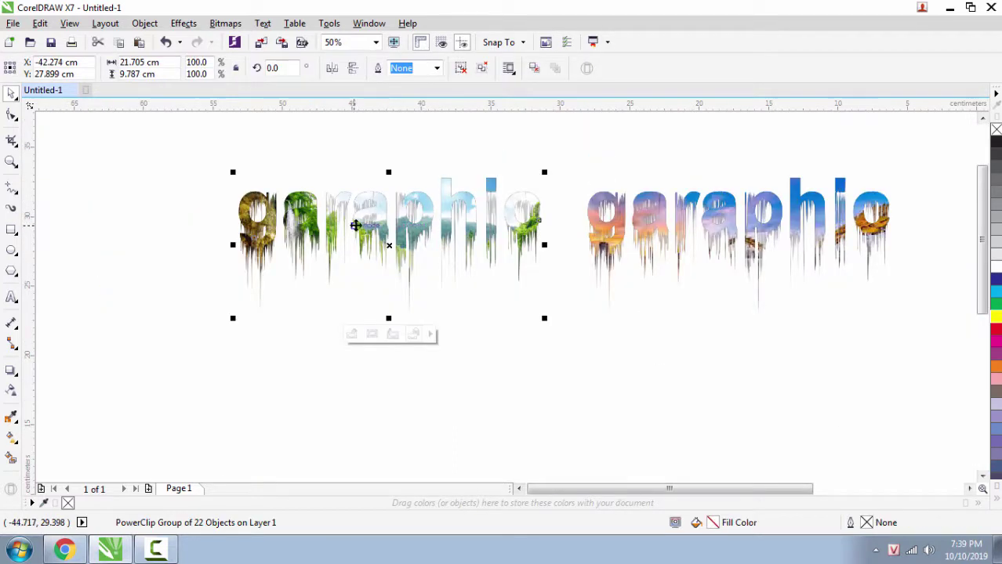
left_click(372, 337)
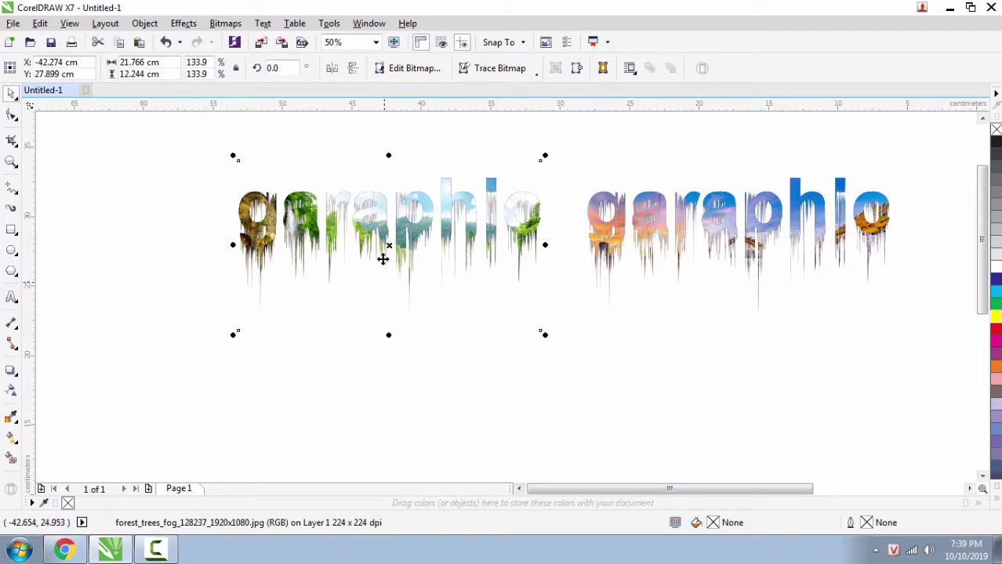
left_click_drag(388, 247, 387, 219)
left_click(383, 219)
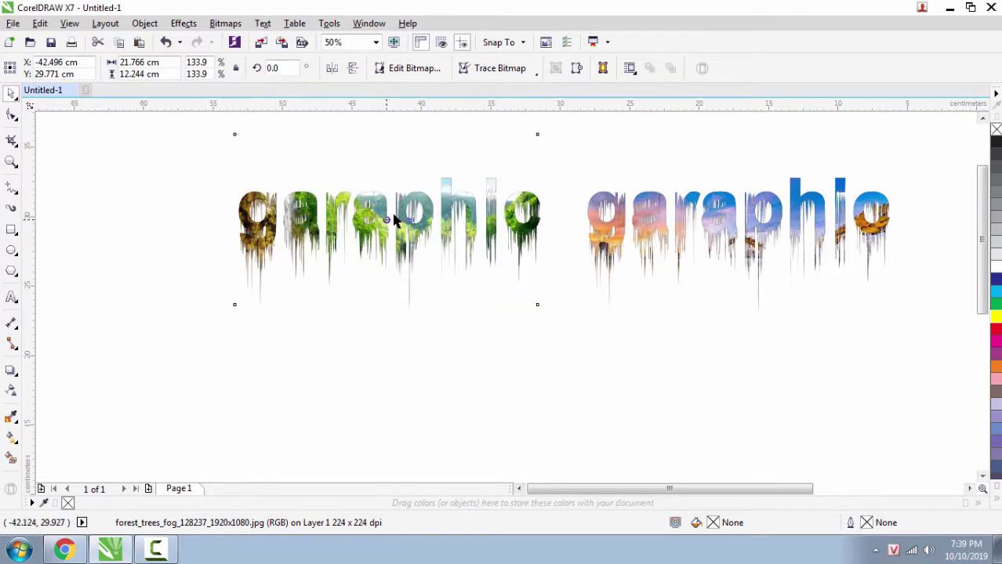
Nudge the clipped waterfall photo about 0.7 cm left and 0.4 cm up inside the "garaphic" letters.
left_click(402, 225)
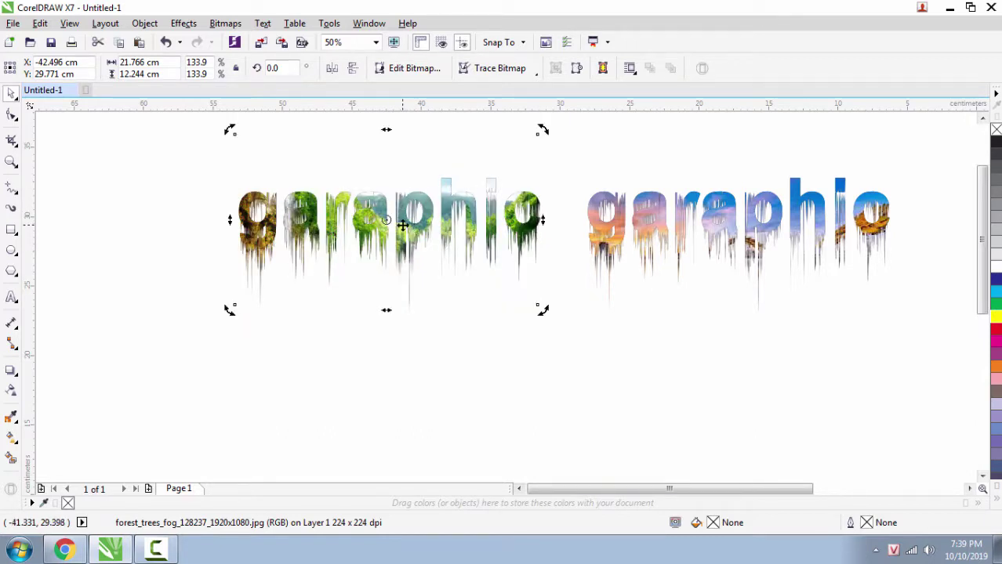
left_click(380, 227)
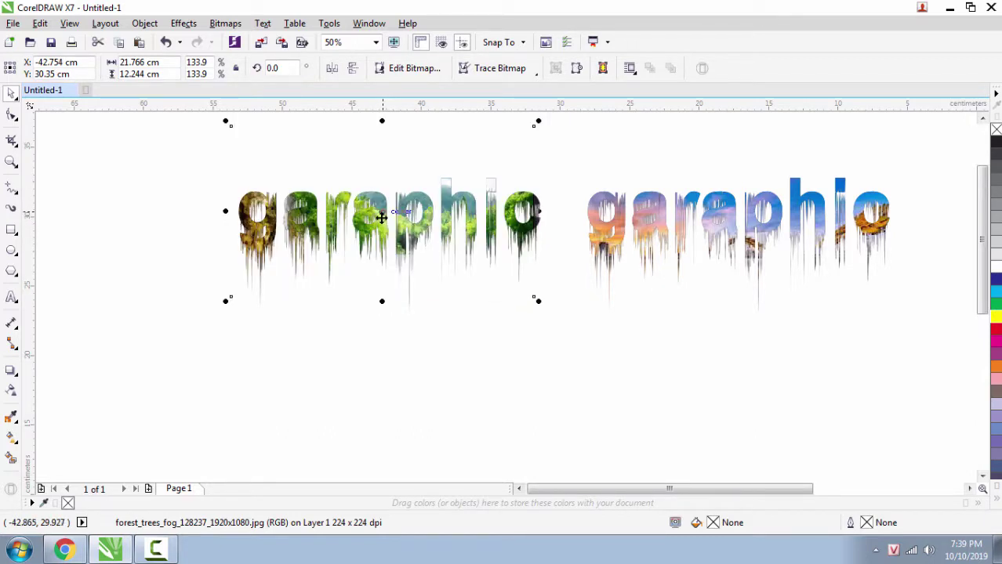
scroll(380, 220, "up", 1)
mouse_move(380, 217)
left_mouse_down()
mouse_move(383, 207)
mouse_move(370, 227)
left_mouse_up()
scroll(330, 238, "down", 1)
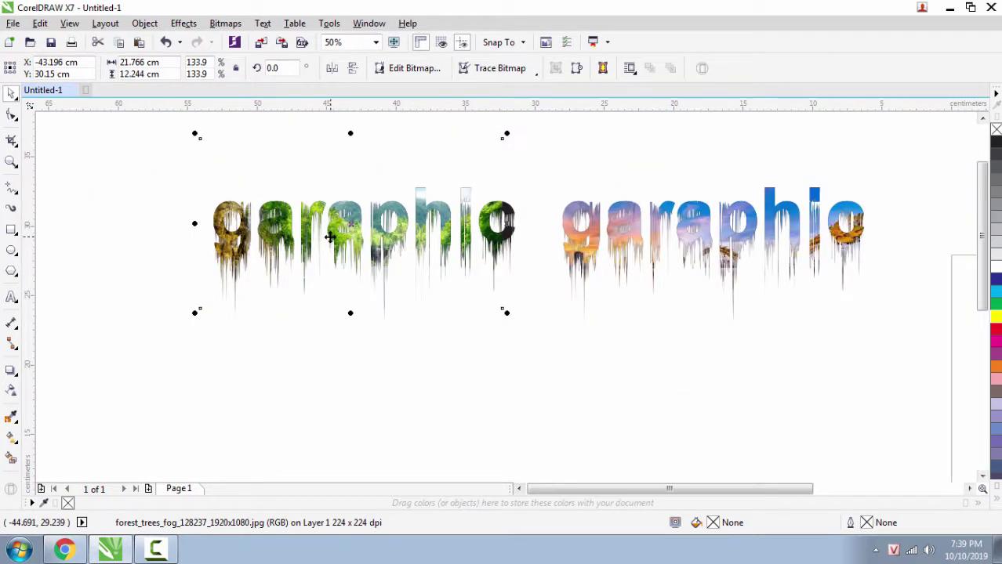
Shift the clipped waterfall photo about 0.4 cm down and 0.1 cm left inside the original "garaphic" letters, then deselect it.
scroll(356, 241, "up", 1)
left_click_drag(354, 222, 355, 231)
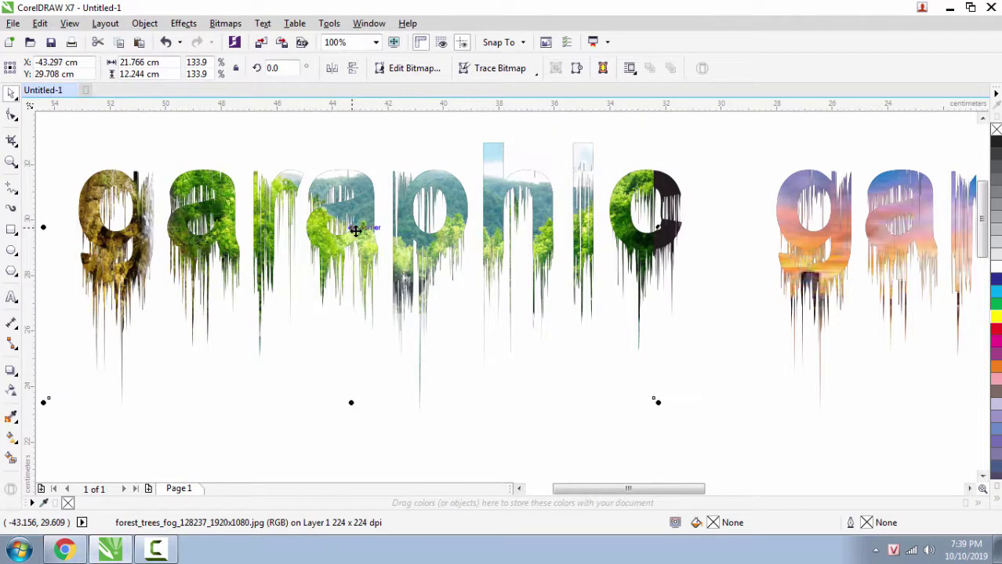
scroll(355, 228, "down", 1)
left_click(323, 243)
scroll(323, 243, "down", 1)
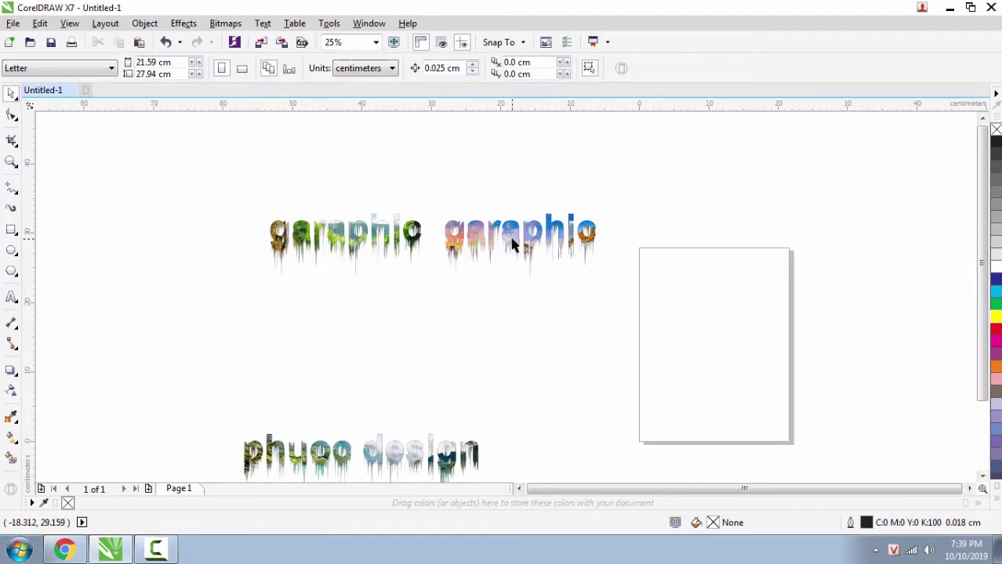
Select the sunset photo clipped inside the duplicate "garaphic" lettering and shift it slightly up within the letters.
scroll(513, 241, "up", 2)
left_click(474, 208)
scroll(474, 208, "down", 1)
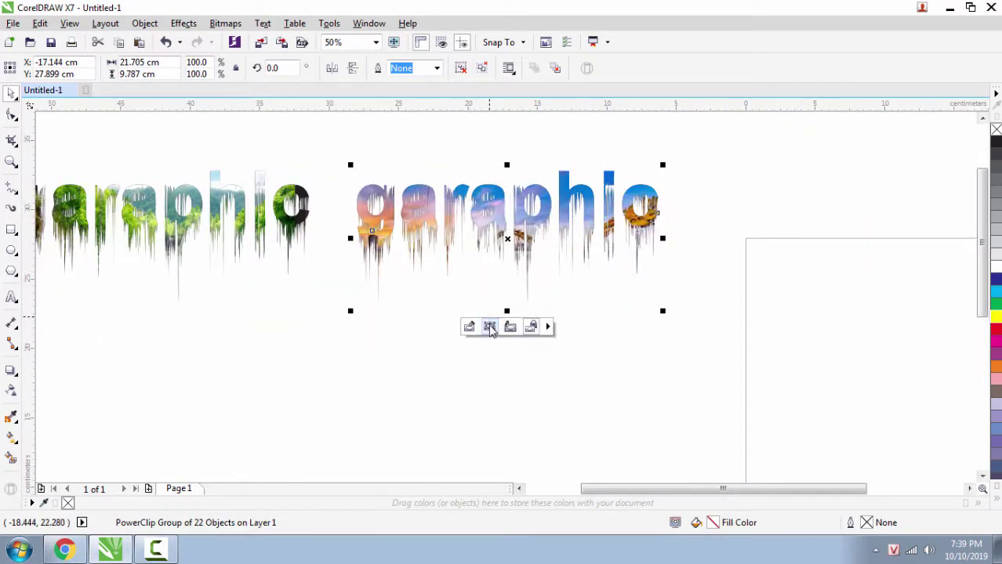
left_click(490, 327)
mouse_move(510, 233)
left_mouse_down()
mouse_move(506, 267)
mouse_move(513, 225)
mouse_move(507, 231)
left_mouse_up()
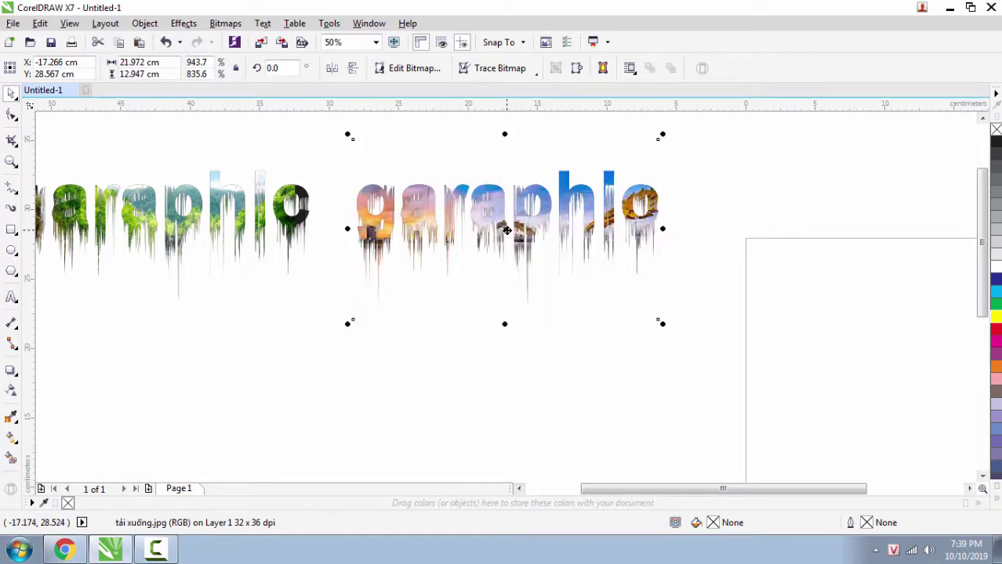
left_click(735, 282)
scroll(507, 203, "down", 1)
scroll(467, 284, "up", 1)
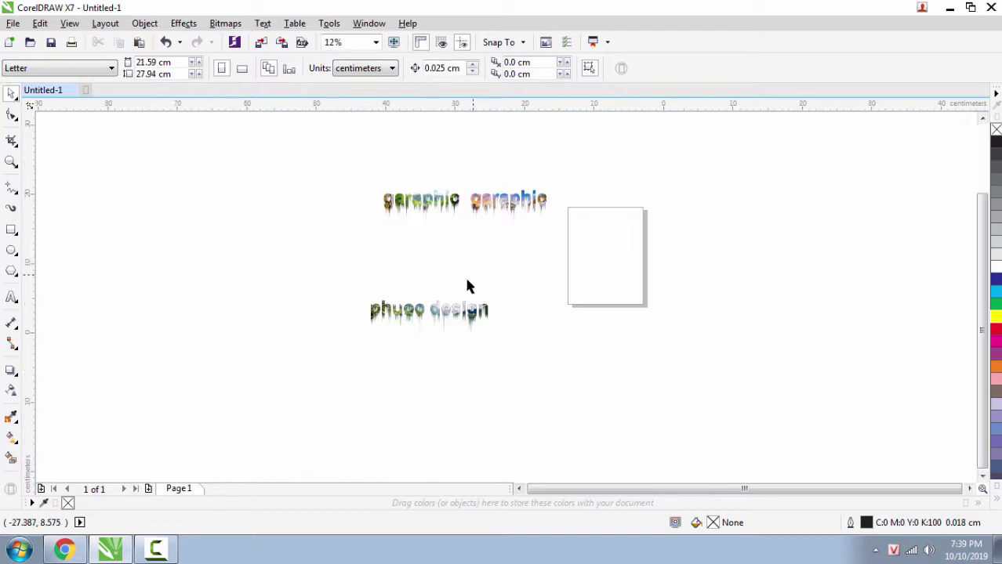
Select the lake photo clipped inside the "phuoc design" lettering and shift it up and slightly left within the letters.
scroll(381, 365, "up", 1)
left_click(363, 339)
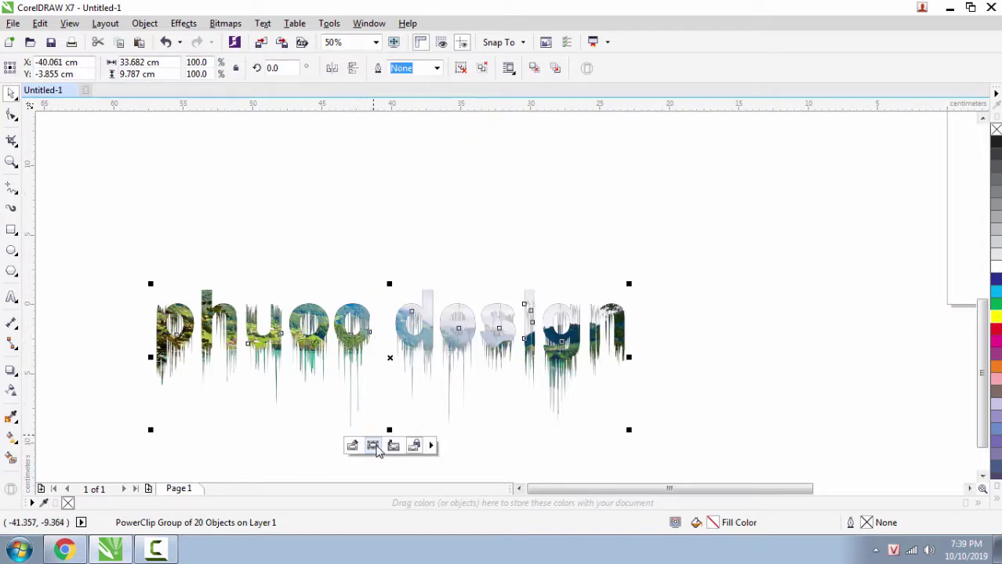
left_click(372, 446)
mouse_move(393, 356)
left_mouse_down()
mouse_move(388, 312)
mouse_move(382, 357)
mouse_move(386, 326)
mouse_move(386, 341)
left_mouse_up()
scroll(386, 341, "down", 1)
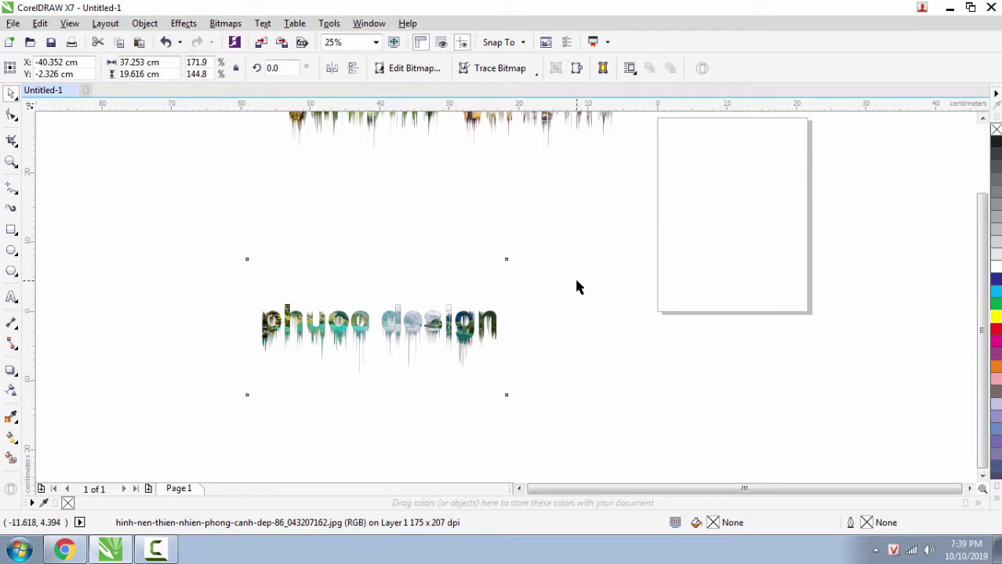
left_click(576, 288)
Move the "phuoc design" lettering up to just below the two "garaphic" words and enlarge it proportionally to about 147%, about 49.6 cm wide.
key("F4")
left_click_drag(397, 400, 488, 300)
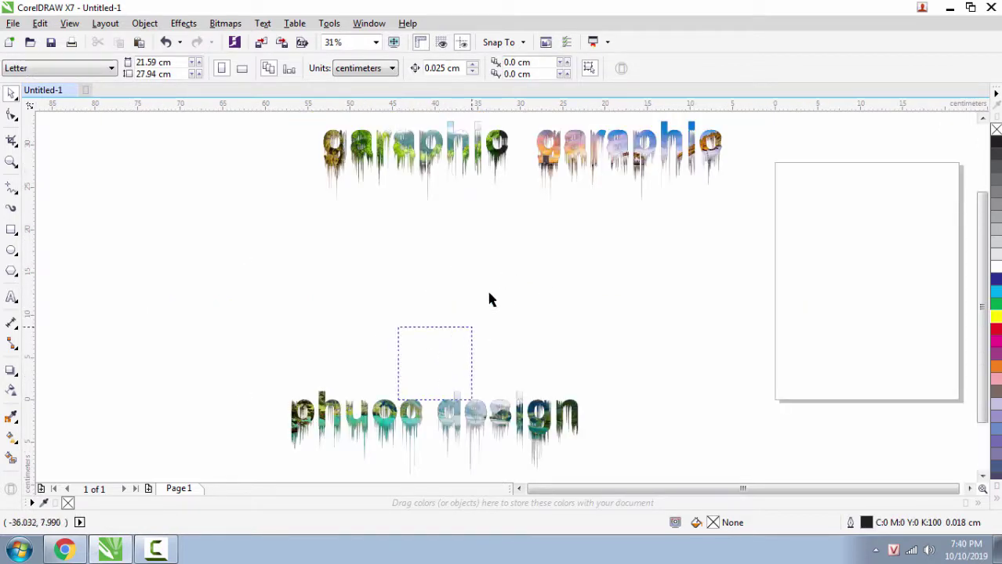
left_click_drag(465, 402, 499, 227)
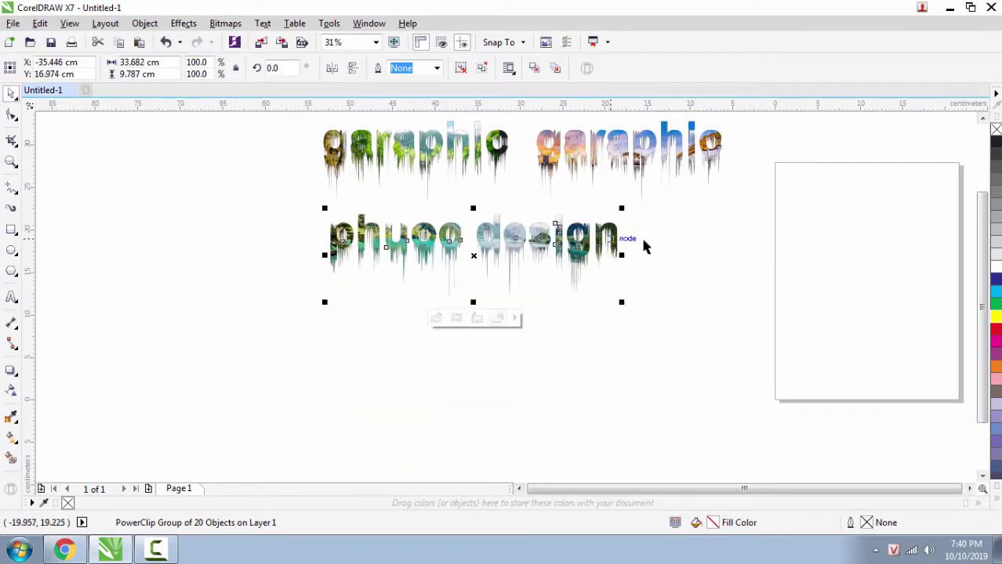
left_click_drag(623, 303, 760, 345)
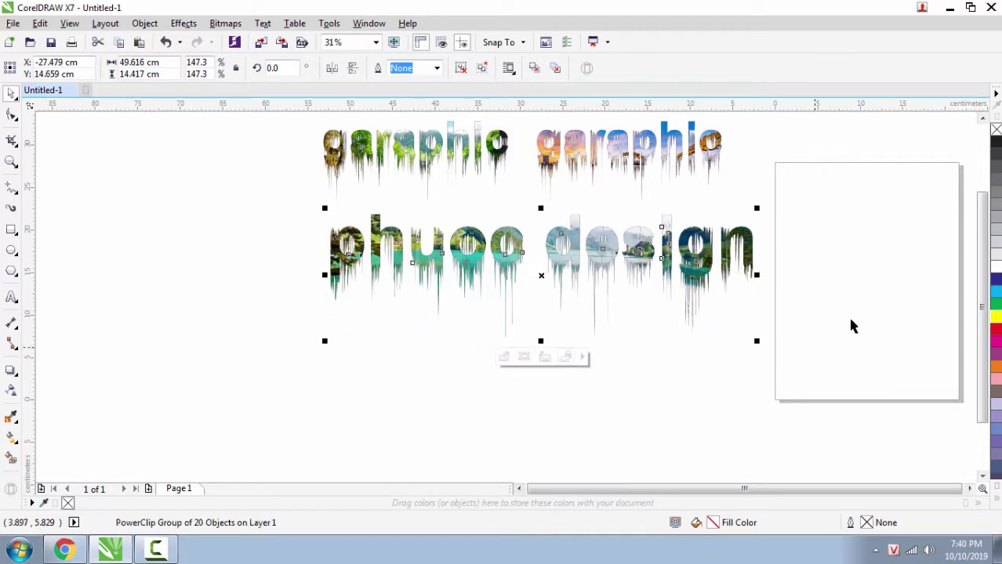
left_click(868, 270)
key("F4")
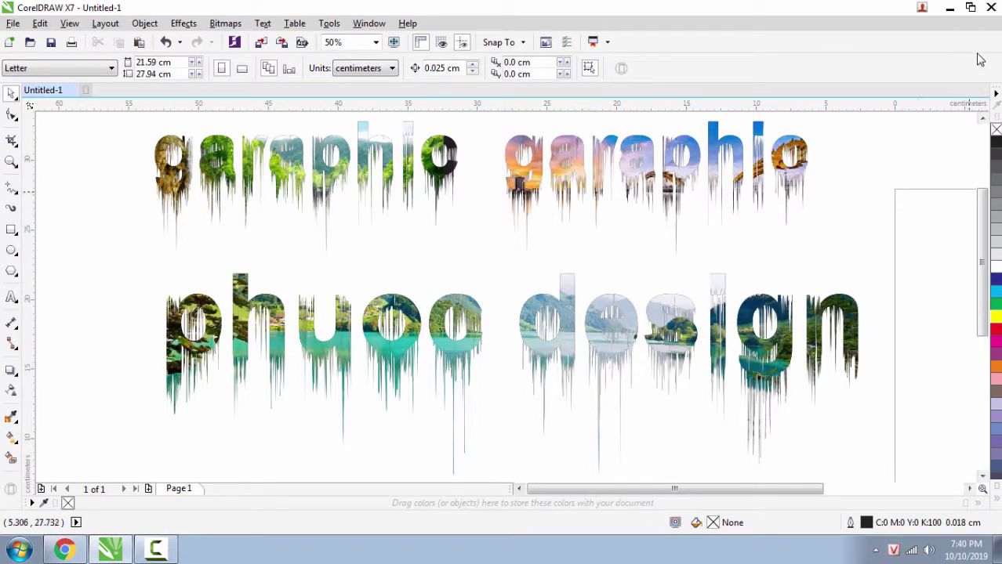